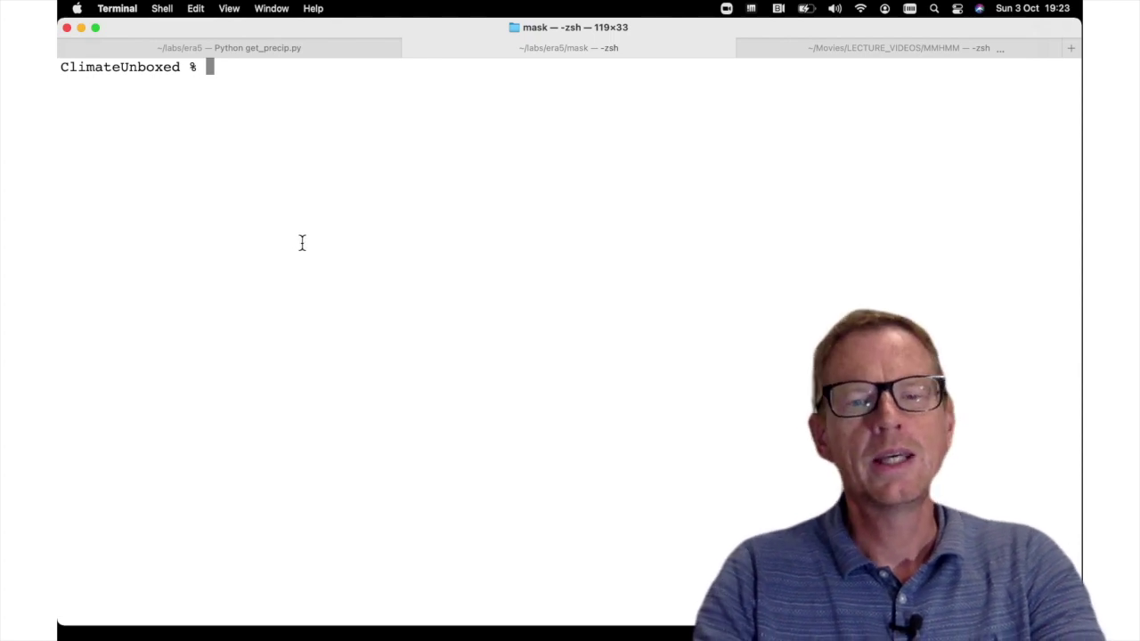
- List the folder with ls -ltr and open hourlyt2m.nc in ncview
{"action": "type", "text": "ls -ltr"}
{"action": "key", "text": "Return"}
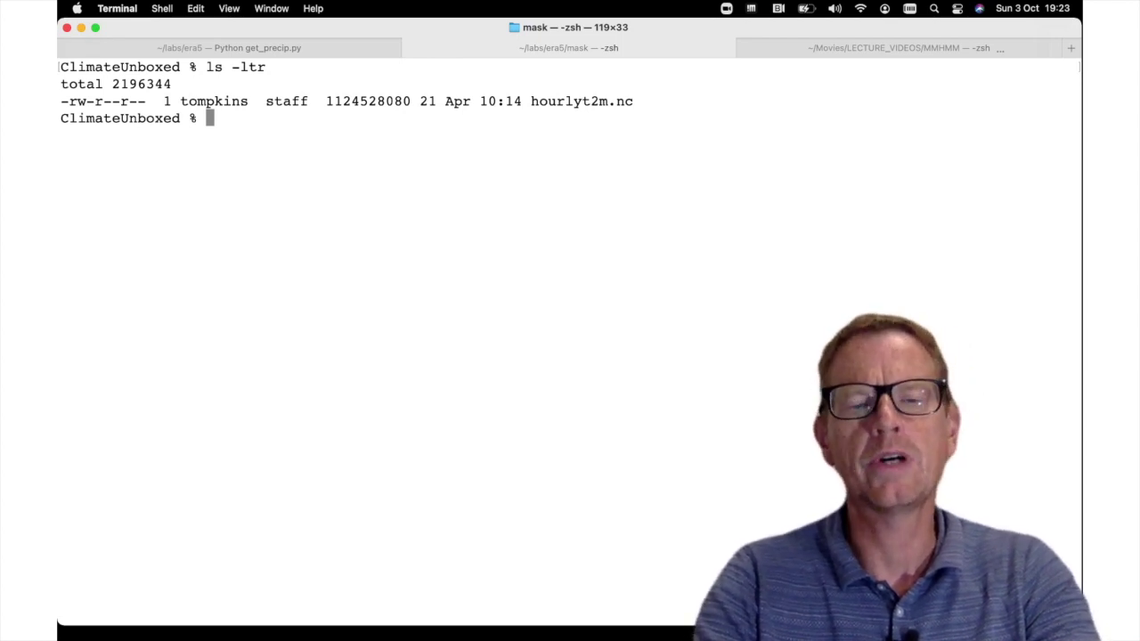
{"action": "type", "text": "ncview h"}
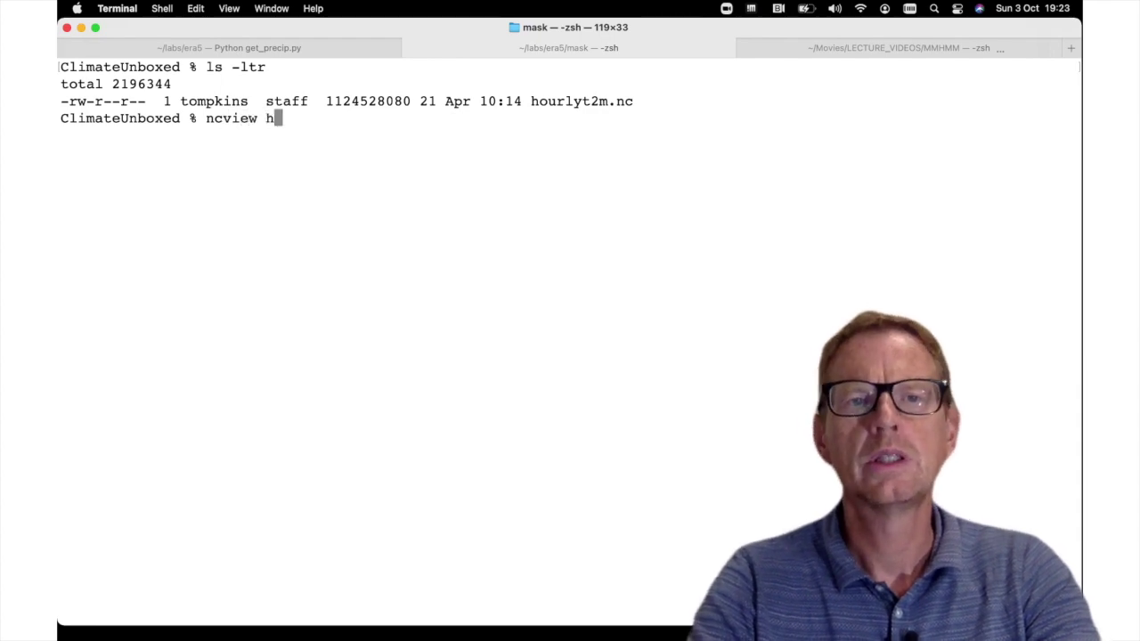
{"action": "key", "text": "Tab"}
{"action": "key", "text": "Return"}
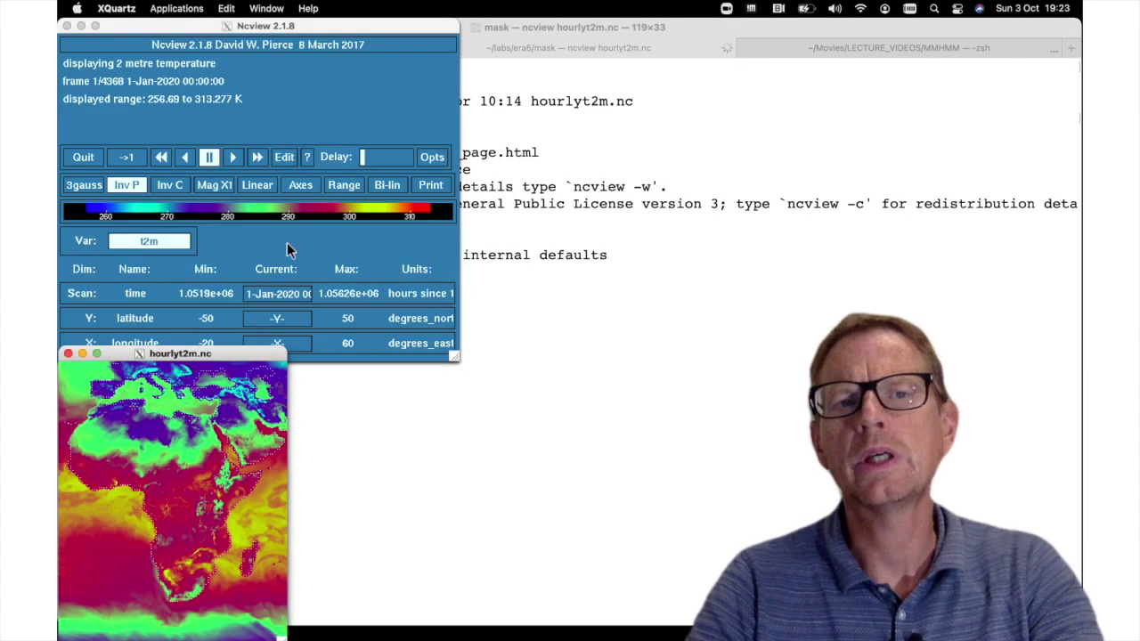
- Move the temperature map aside and jump to the last time step, 30-Jun-2020
{"action": "left_click_drag", "start_coordinate": [181, 358], "coordinate": [346, 294]}
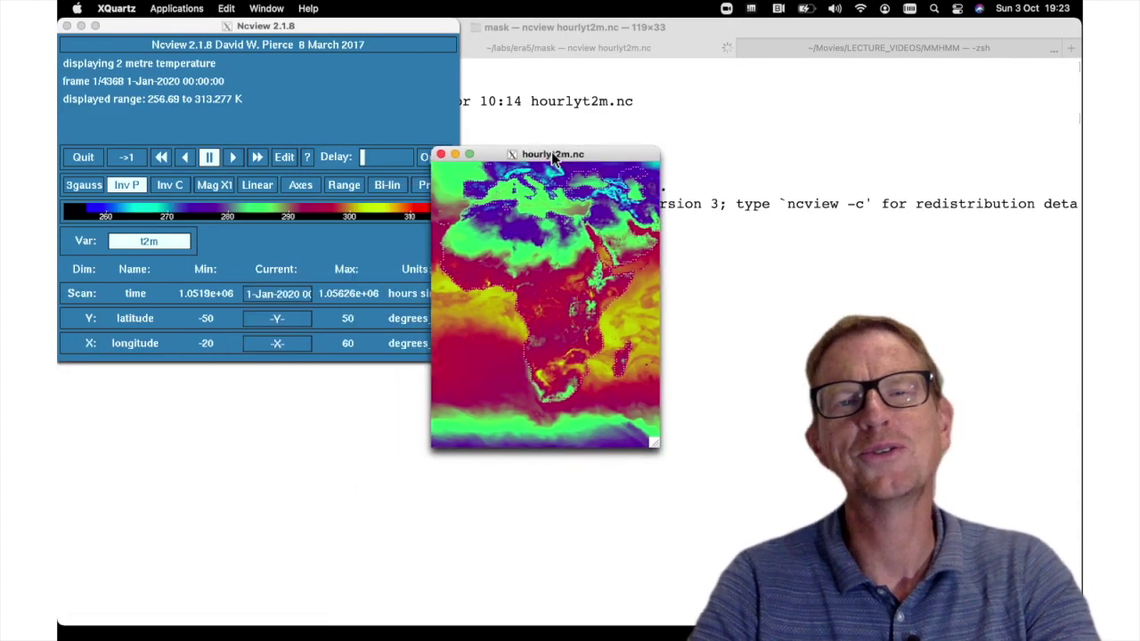
{"action": "left_click_drag", "start_coordinate": [552, 158], "coordinate": [608, 85]}
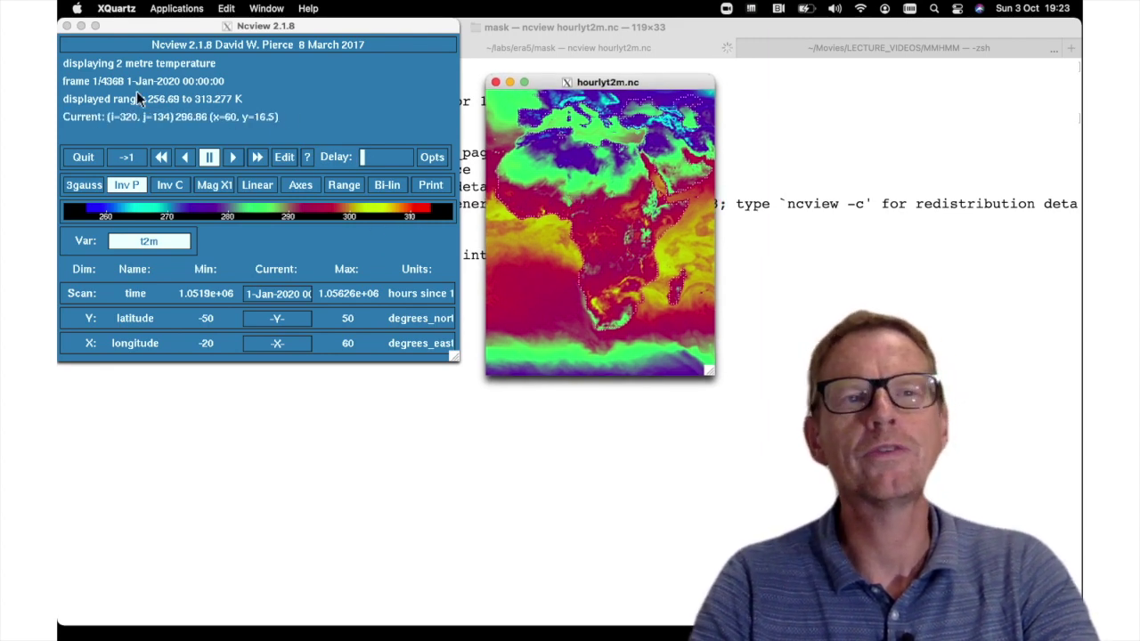
{"action": "left_click", "coordinate": [189, 157]}
{"action": "left_click", "coordinate": [188, 156]}
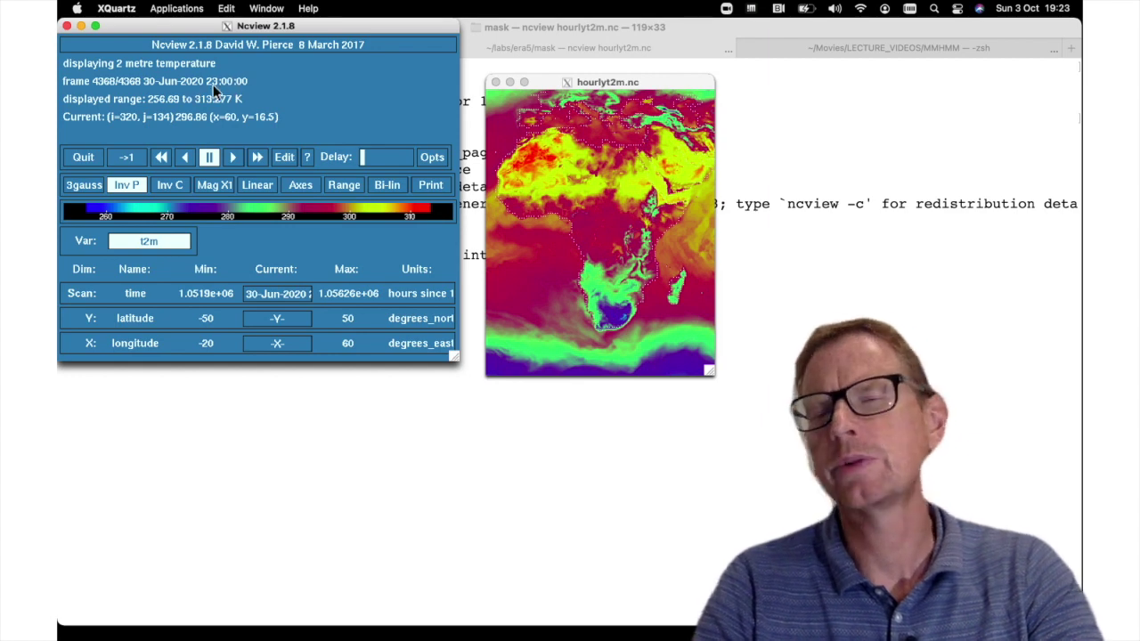
- Animate the hourly temperature frames forward, then quit ncview back to the terminal
{"action": "left_click", "coordinate": [260, 161]}
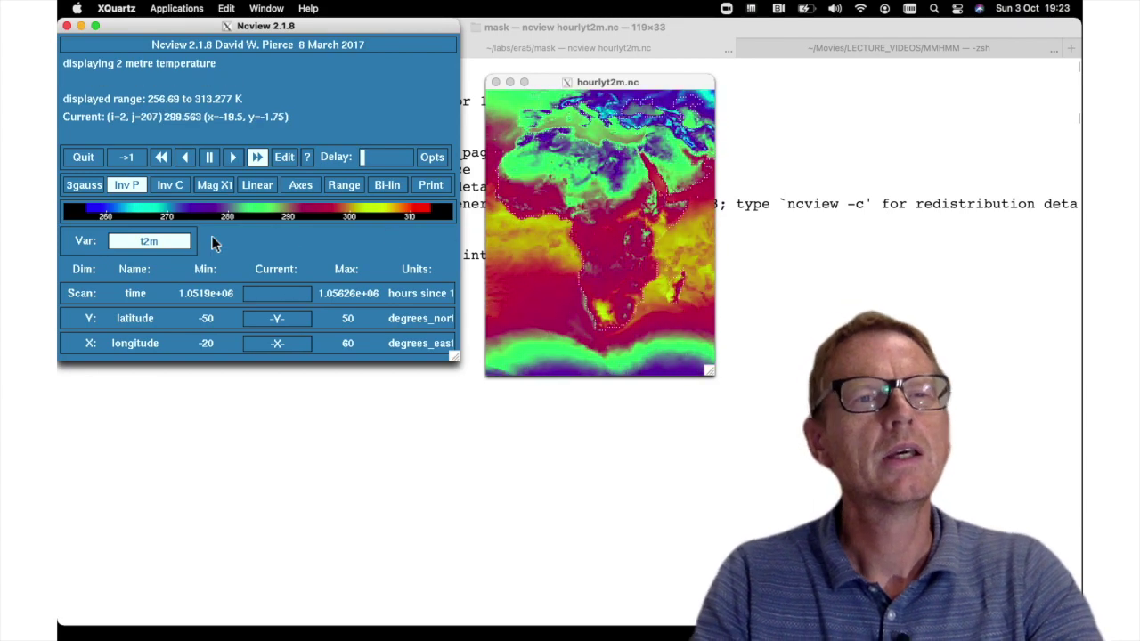
{"action": "left_click", "coordinate": [78, 160]}
{"action": "left_click", "coordinate": [219, 347]}
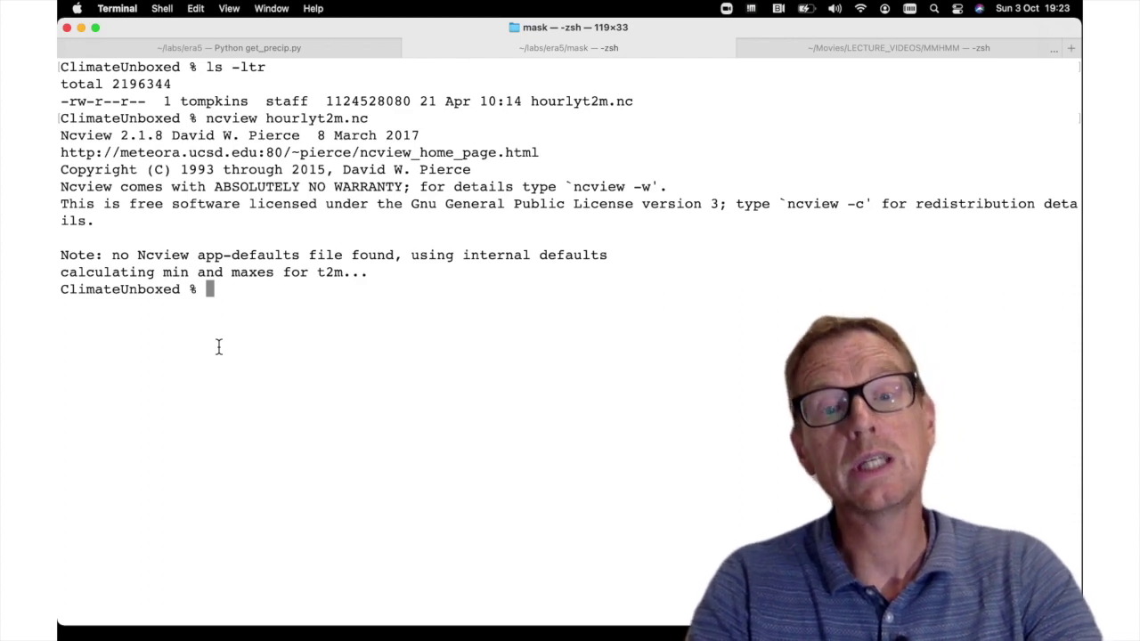
- Run cdo gec,298 hourlyt2m.nc mask.nc to threshold hourly temperatures at 298 K
{"action": "type", "text": "cdo gec,"}
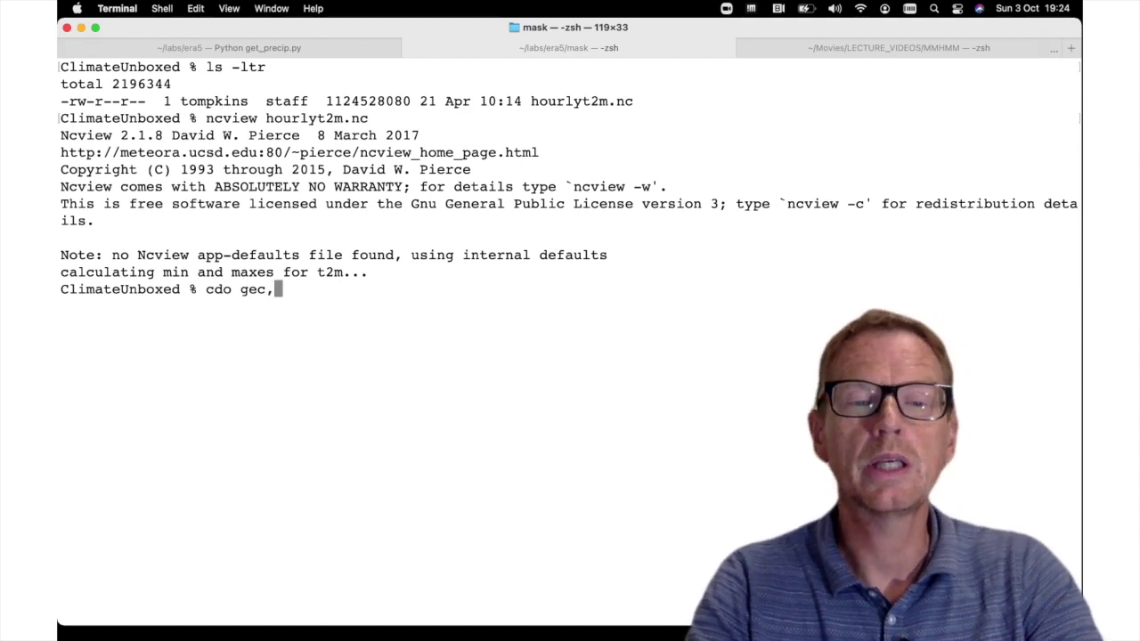
{"action": "type", "text": "298"}
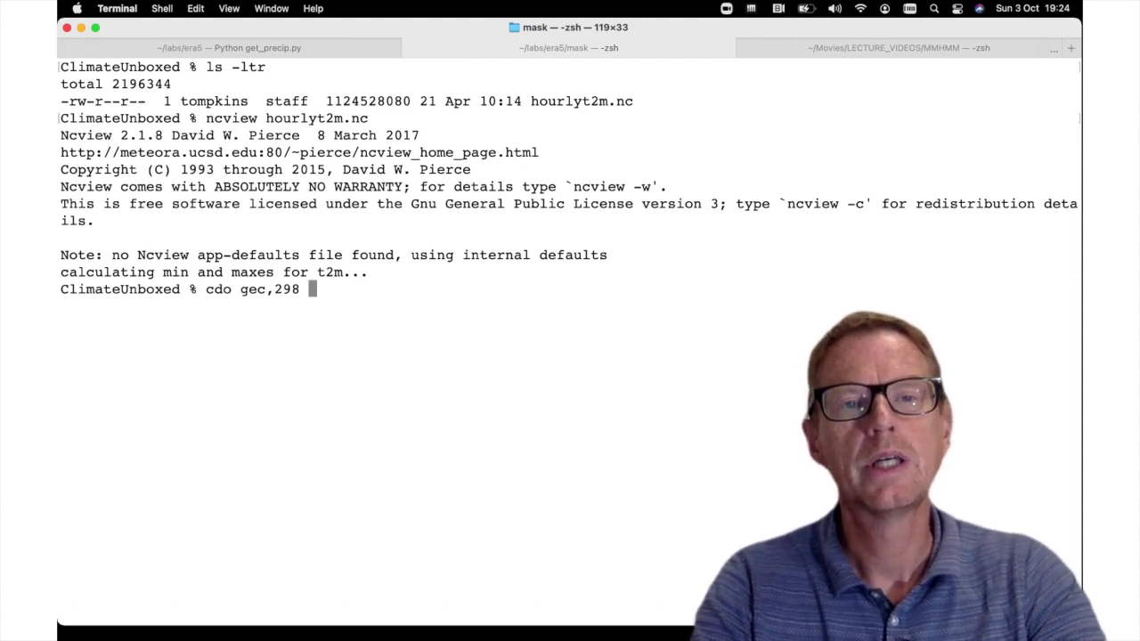
{"action": "type", "text": " hourlyt2m.nc"}
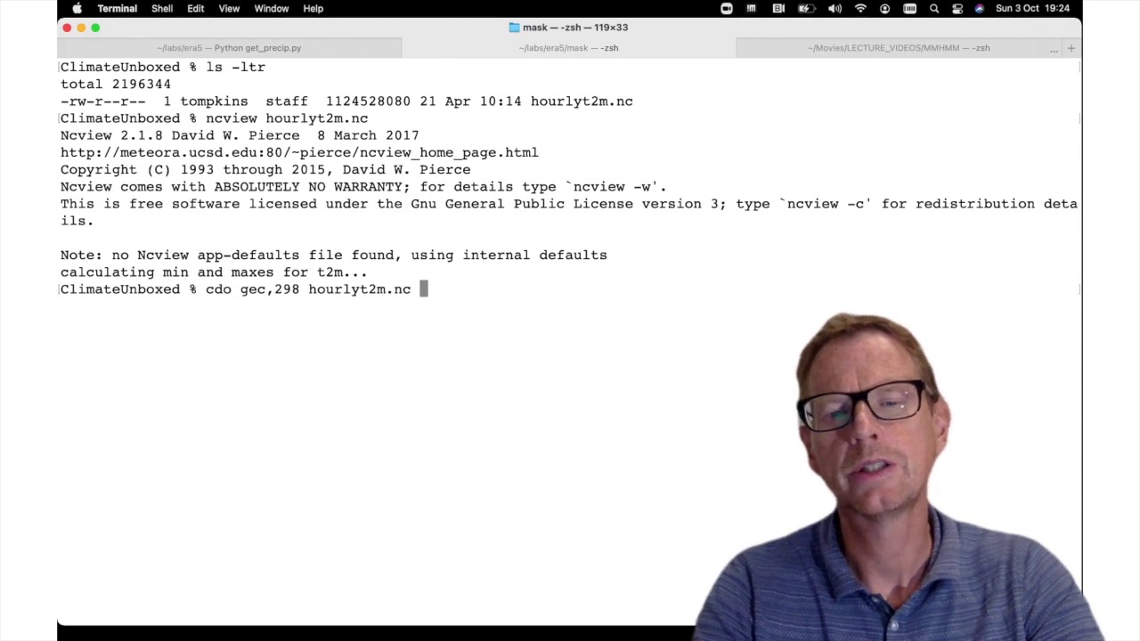
{"action": "type", "text": "mask.nc"}
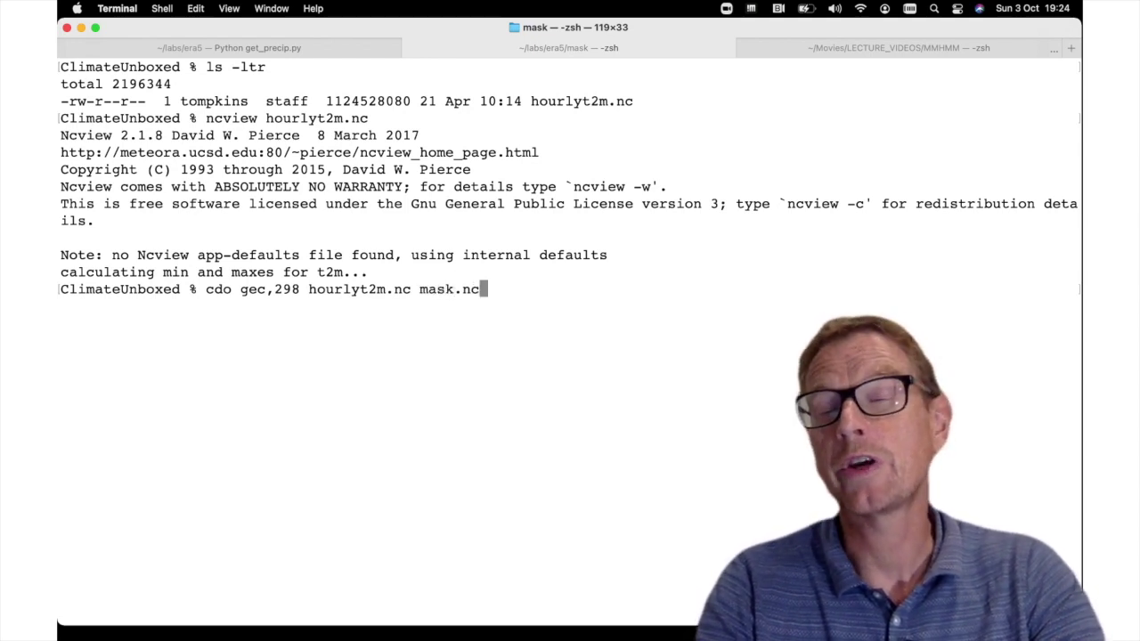
{"action": "key", "text": "Return"}
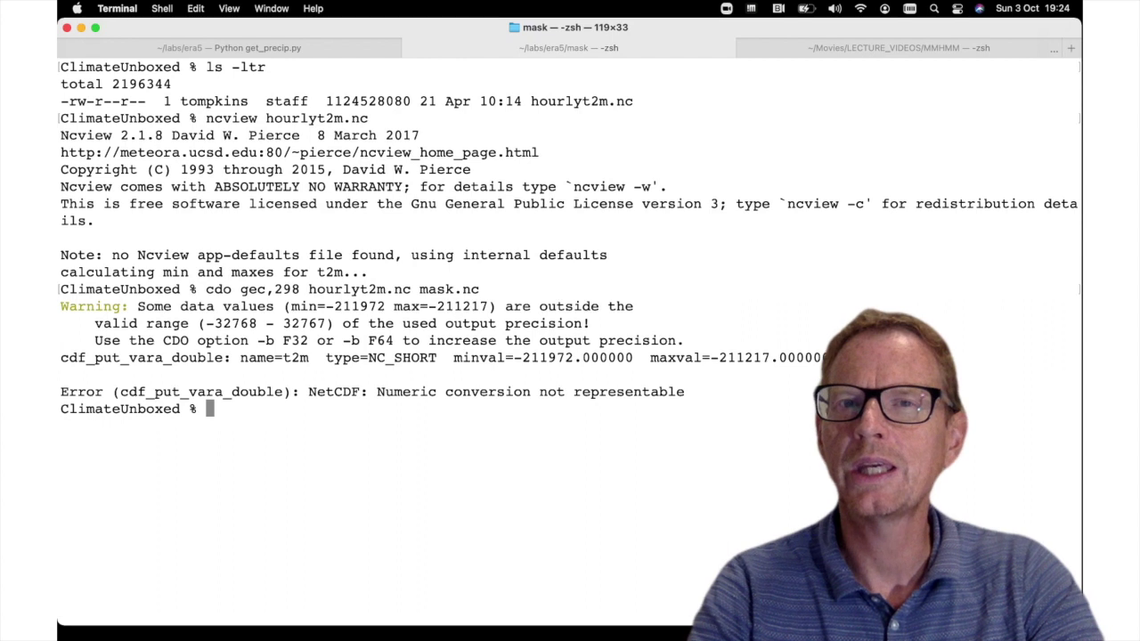
- Rerun the threshold command with -b f32 to avoid the NC_SHORT error
{"action": "key", "text": "Up"}
{"action": "key", "text": "Left"}
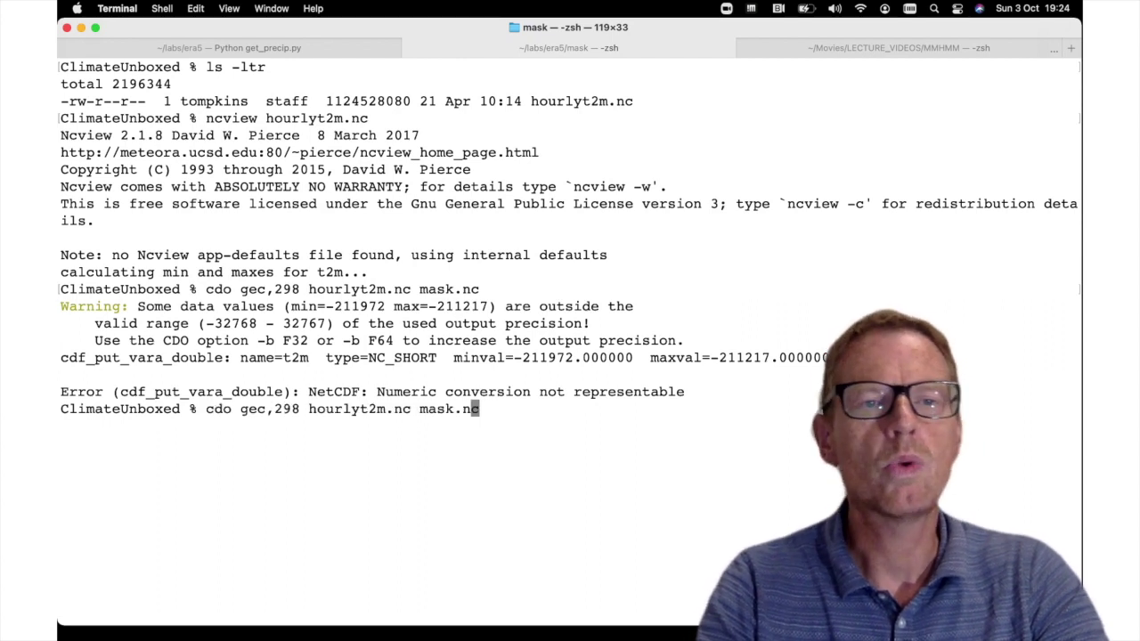
{"action": "key", "text": "Left"}
{"action": "key", "text": "Left"}
{"action": "key", "text": "Left"}
{"action": "key", "text": "Left"}
{"action": "key", "text": "Left"}
{"action": "key", "text": "Left"}
{"action": "key", "text": "Left"}
{"action": "key", "text": "Left"}
{"action": "key", "text": "Left"}
{"action": "key", "text": "Left"}
{"action": "key", "text": "Left"}
{"action": "key", "text": "Left"}
{"action": "key", "text": "Left"}
{"action": "key", "text": "Left"}
{"action": "key", "text": "Left"}
{"action": "key", "text": "Left"}
{"action": "key", "text": "Left"}
{"action": "key", "text": "Left"}
{"action": "key", "text": "Left"}
{"action": "key", "text": "Left"}
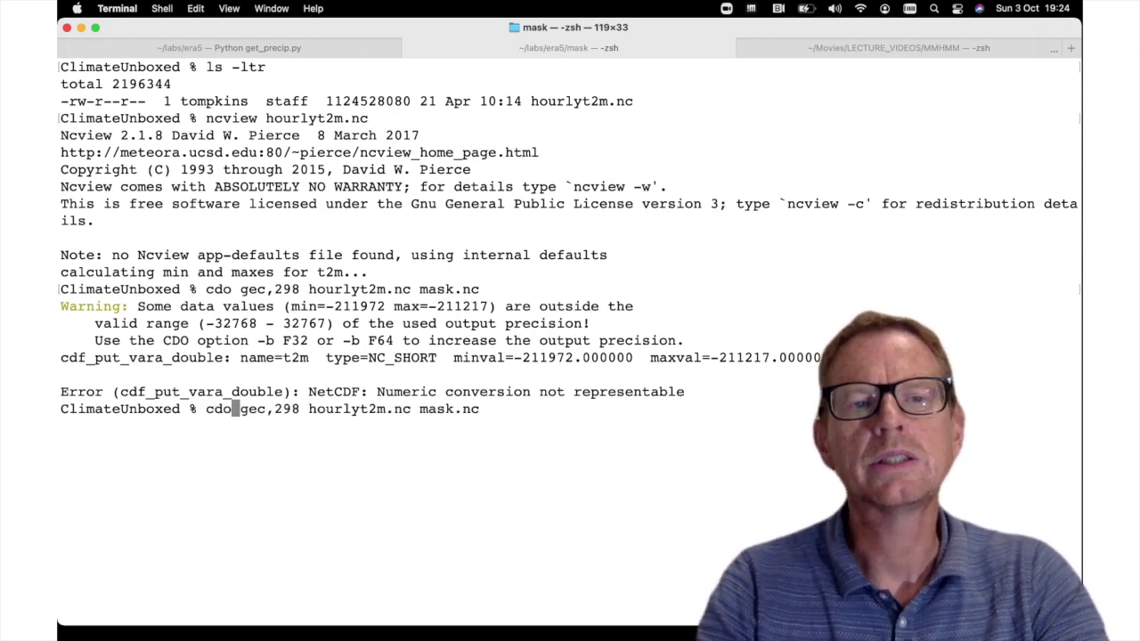
{"action": "type", "text": "-b"}
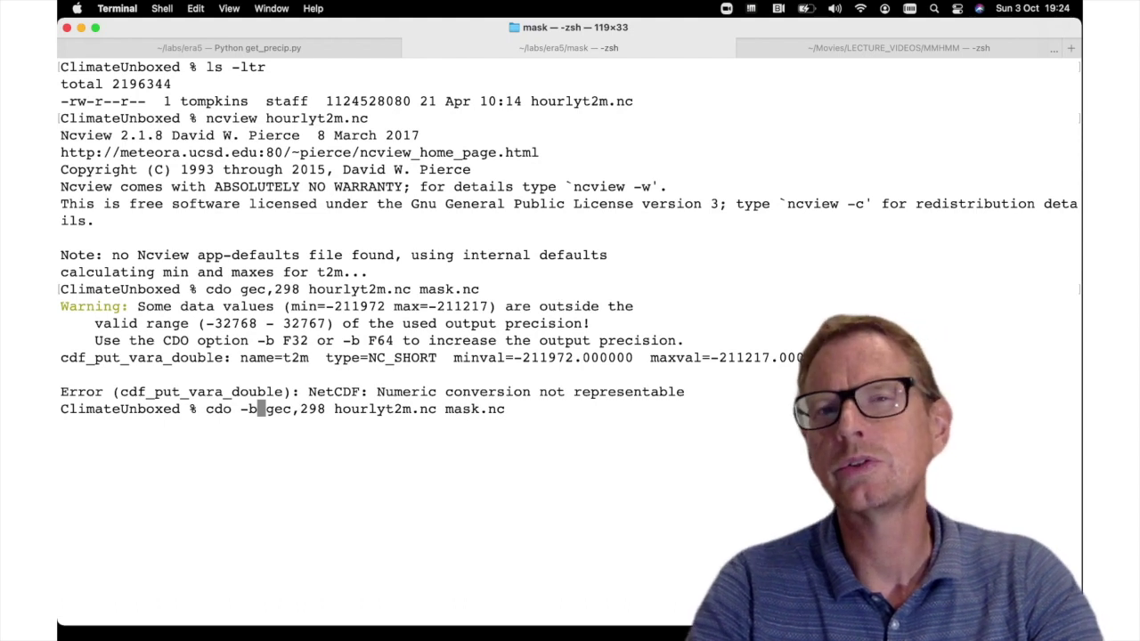
{"action": "type", "text": " f32"}
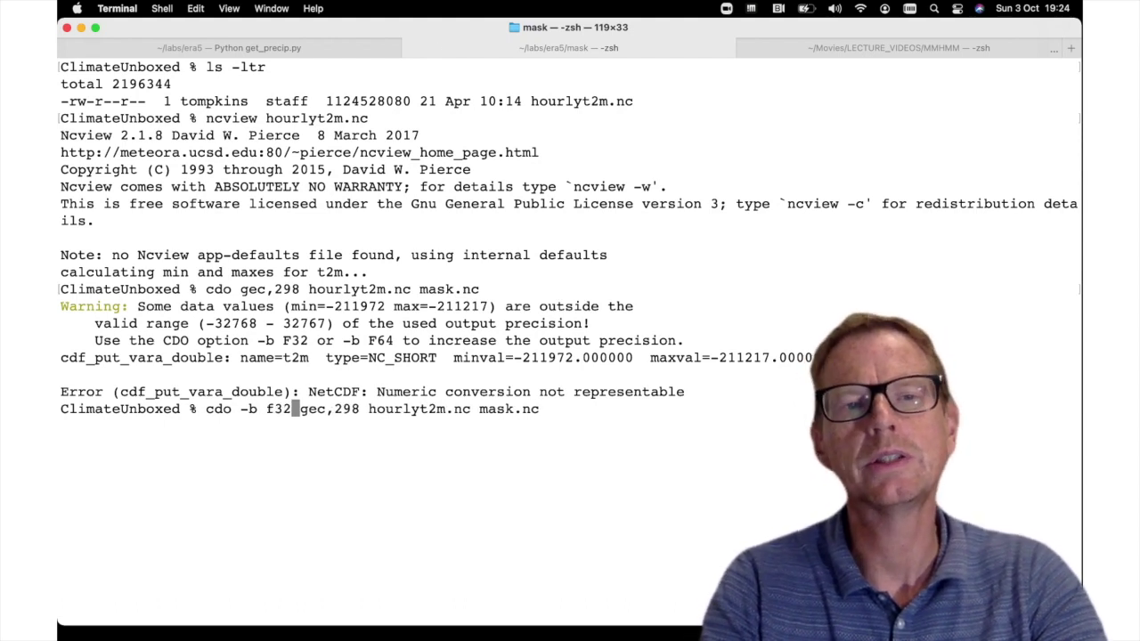
{"action": "key", "text": "Return"}
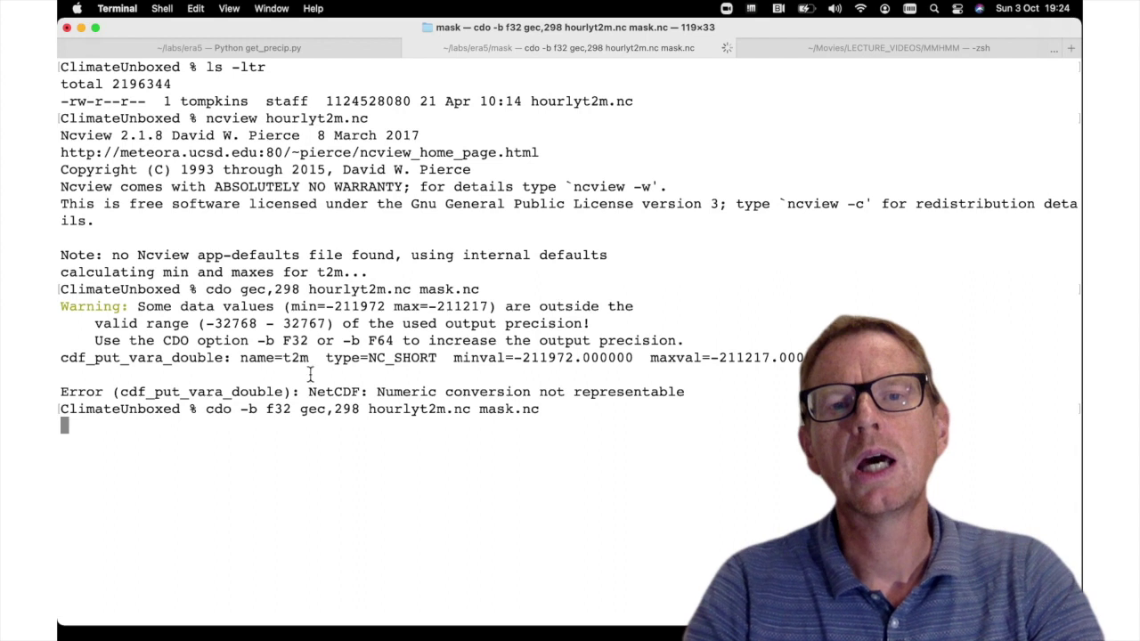
{"action": "left_click_drag", "start_coordinate": [326, 357], "coordinate": [439, 357]}
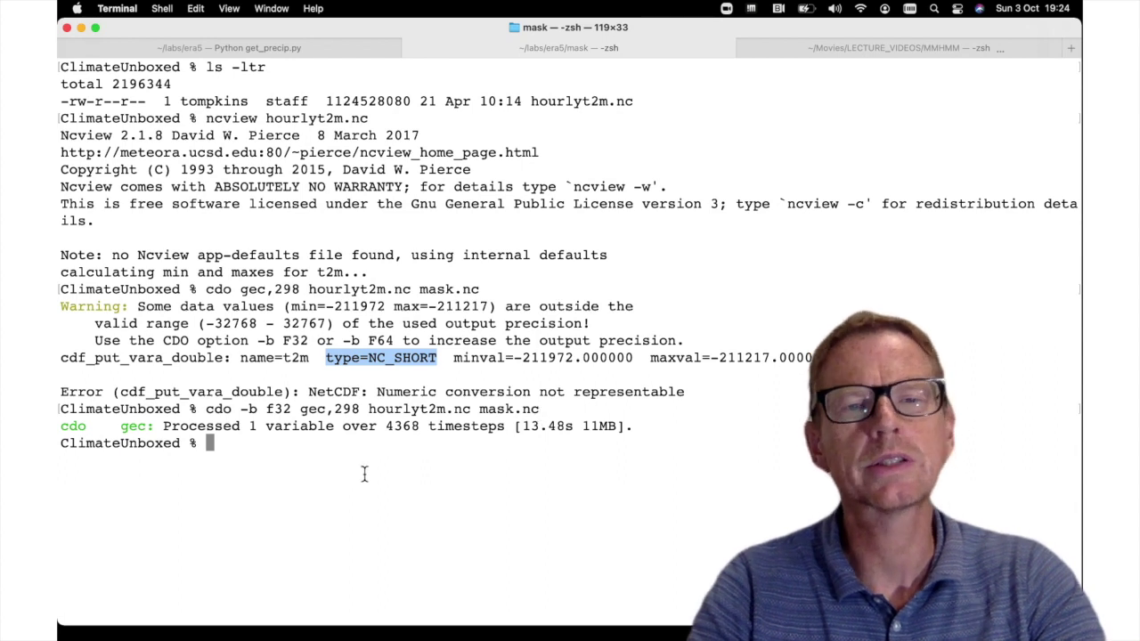
{"action": "type", "text": "ls -ltr"}
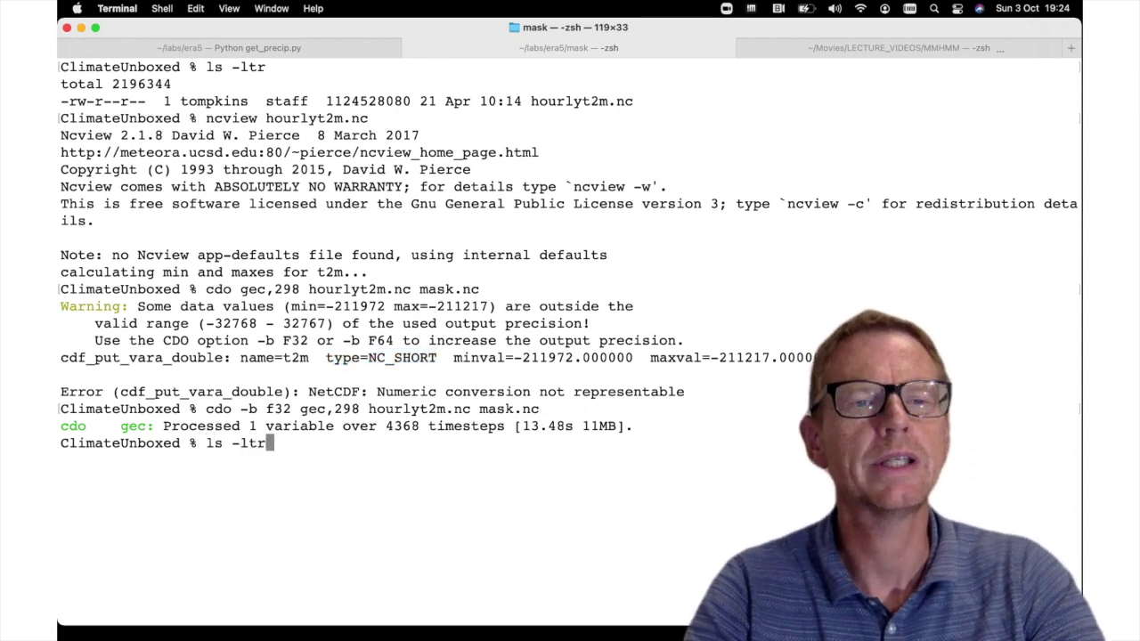
{"action": "key", "text": "Return"}
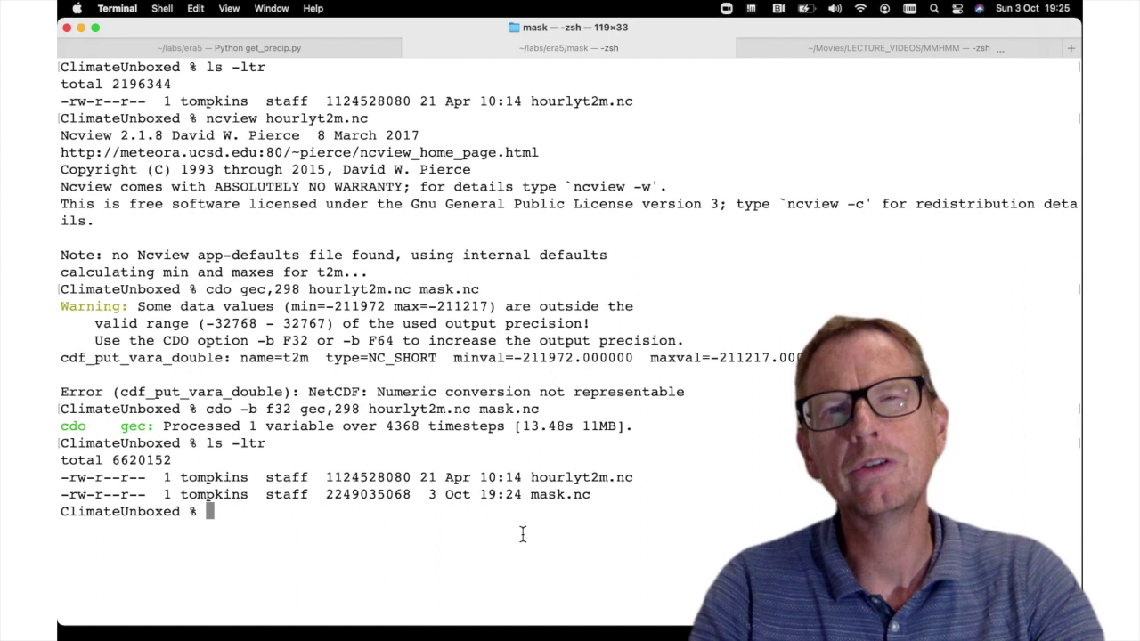
{"action": "double_click", "coordinate": [555, 494]}
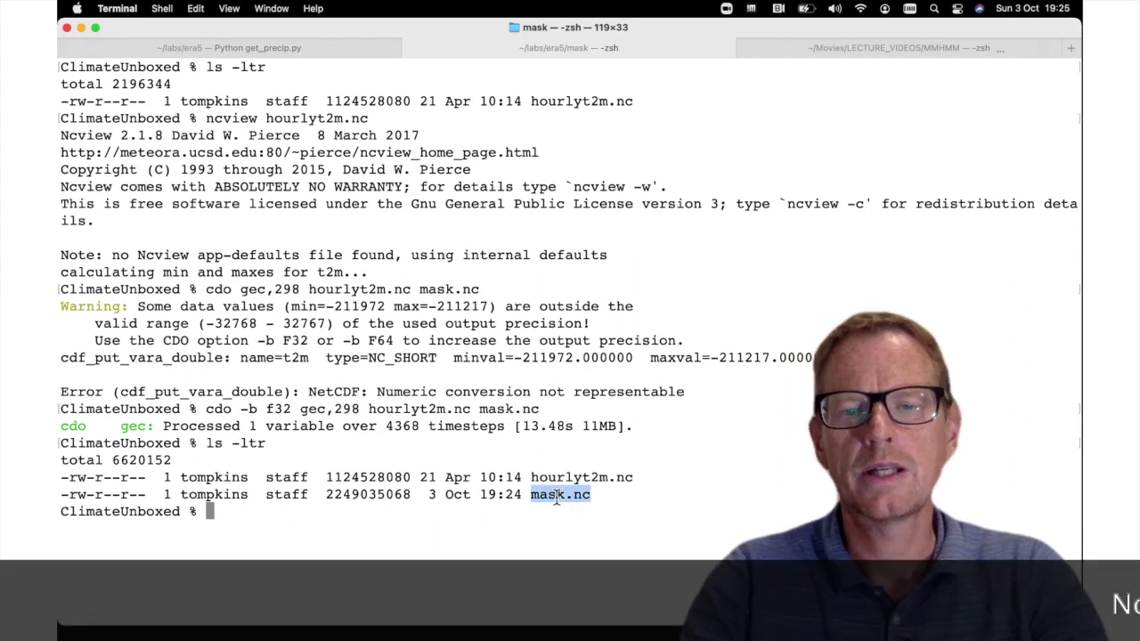
{"action": "type", "text": "ncview "}
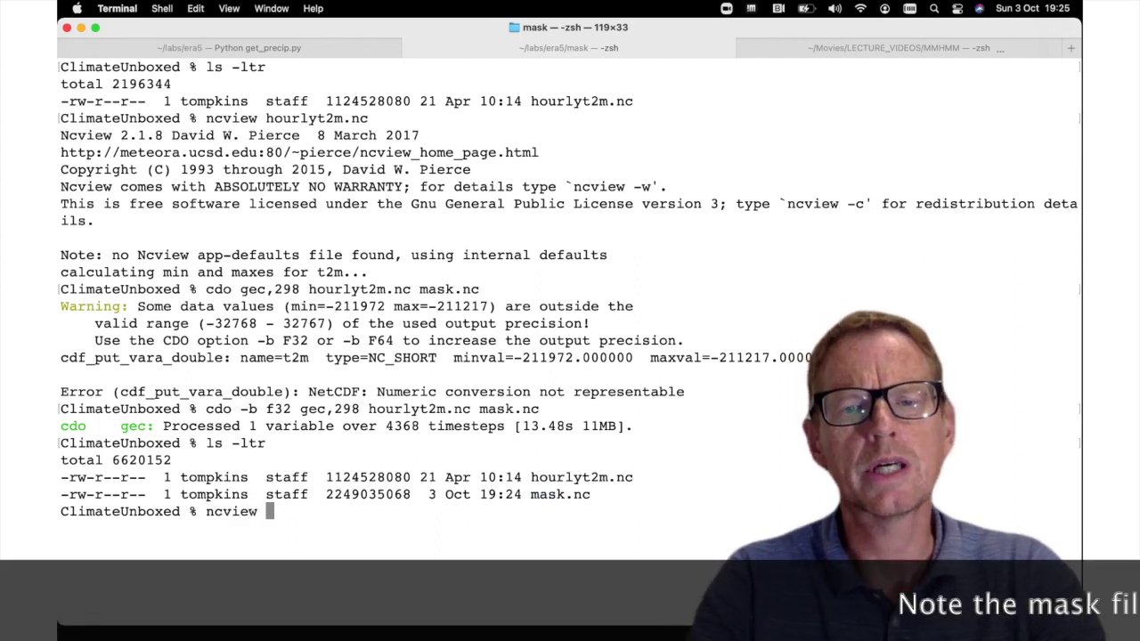
{"action": "type", "text": "mask.nc"}
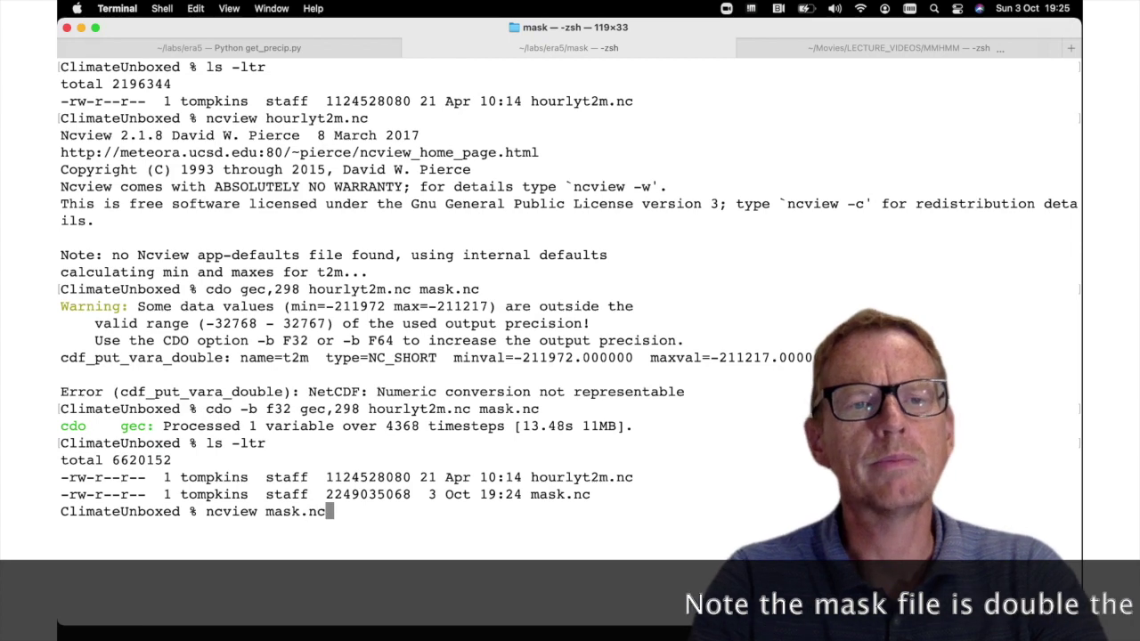
{"action": "key", "text": "Return"}
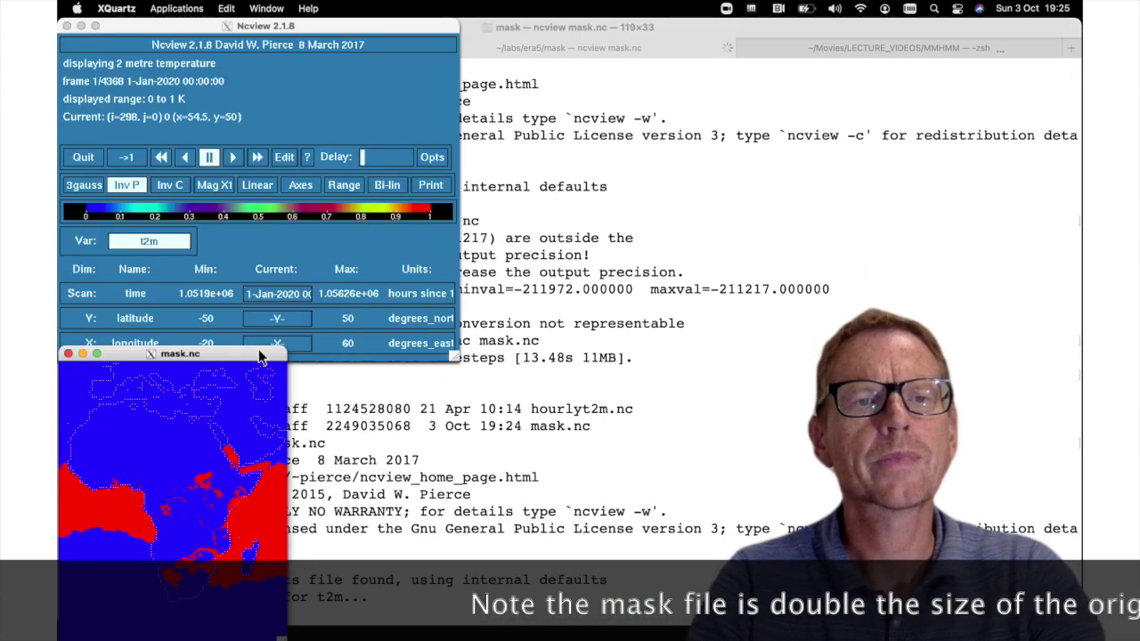
- Animate the mask.nc 0–1 threshold map through its hourly frames, then quit ncview
{"action": "left_click_drag", "start_coordinate": [232, 439], "coordinate": [669, 34]}
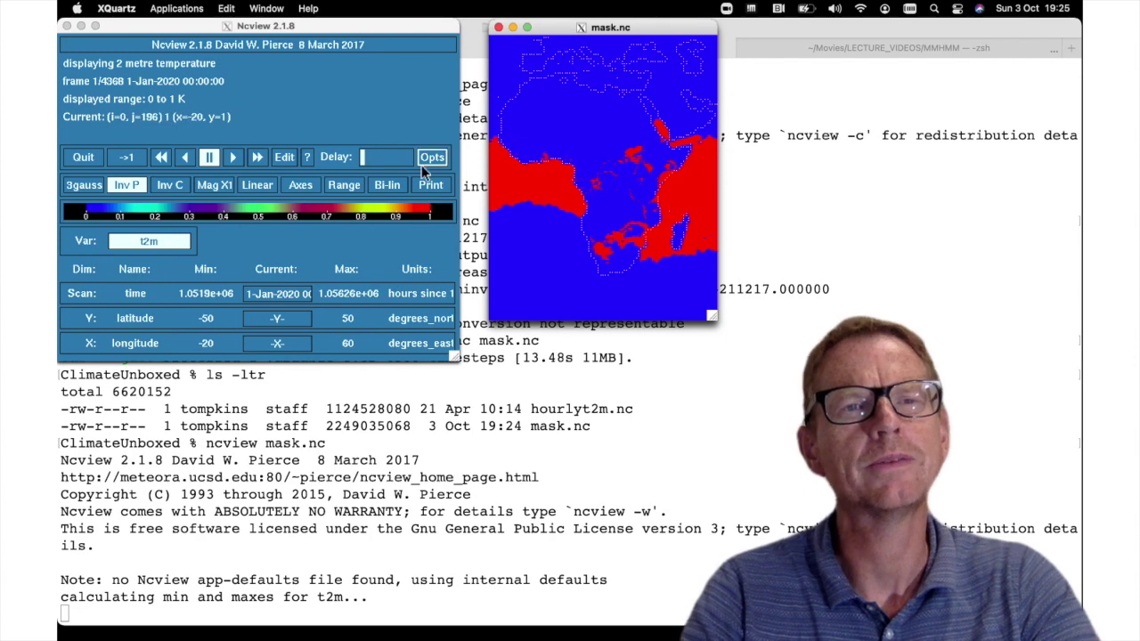
{"action": "left_click", "coordinate": [263, 157]}
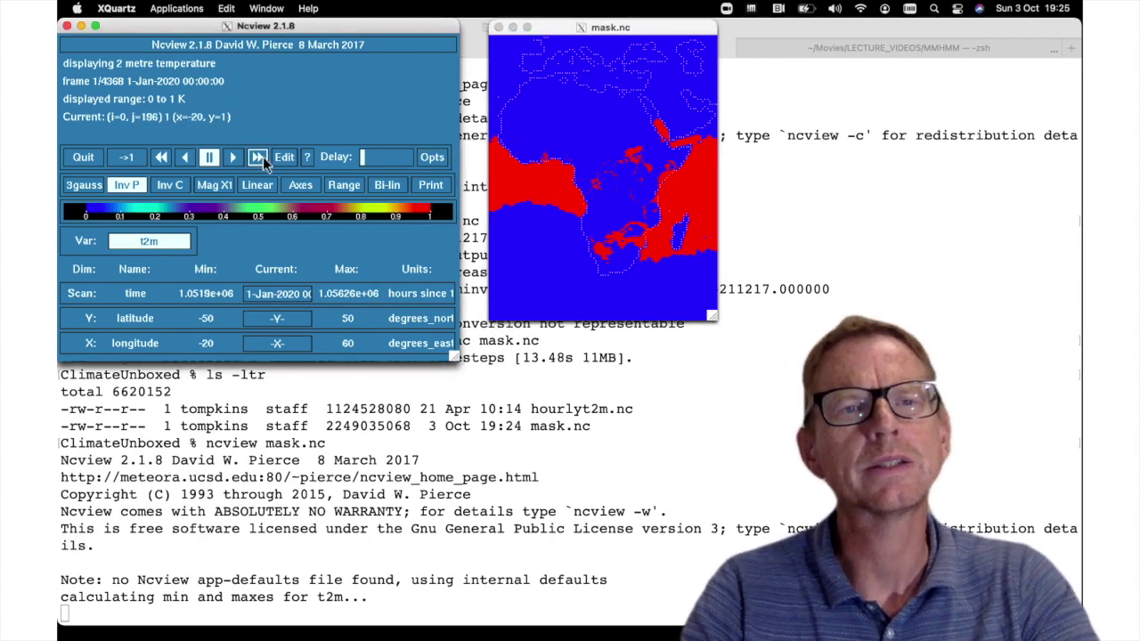
{"action": "left_click", "coordinate": [263, 156]}
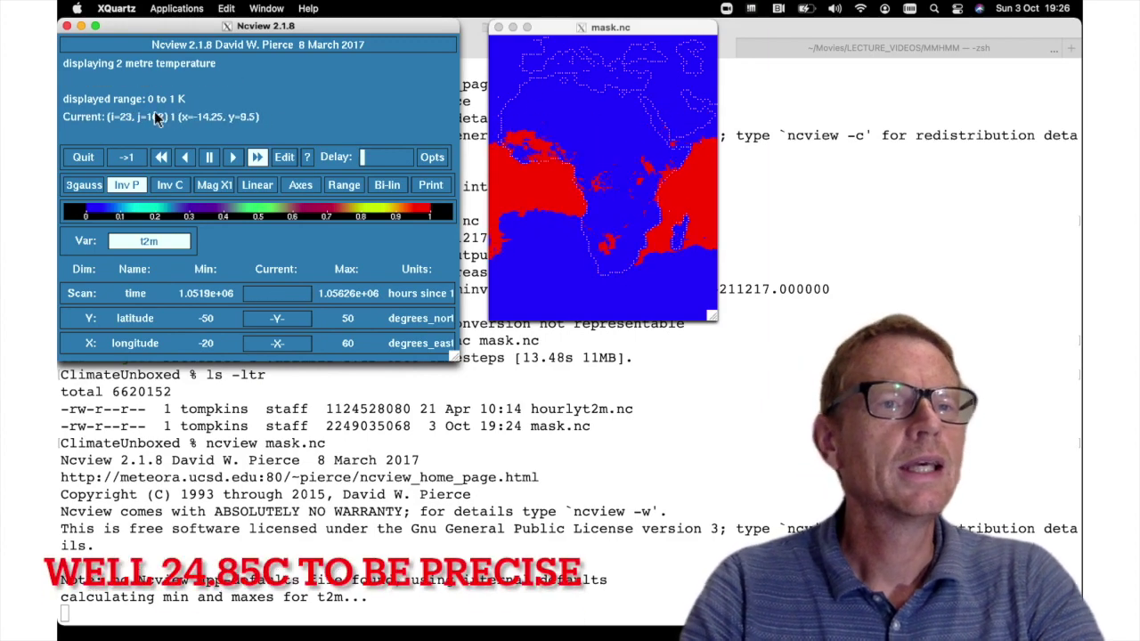
{"action": "left_click", "coordinate": [77, 158]}
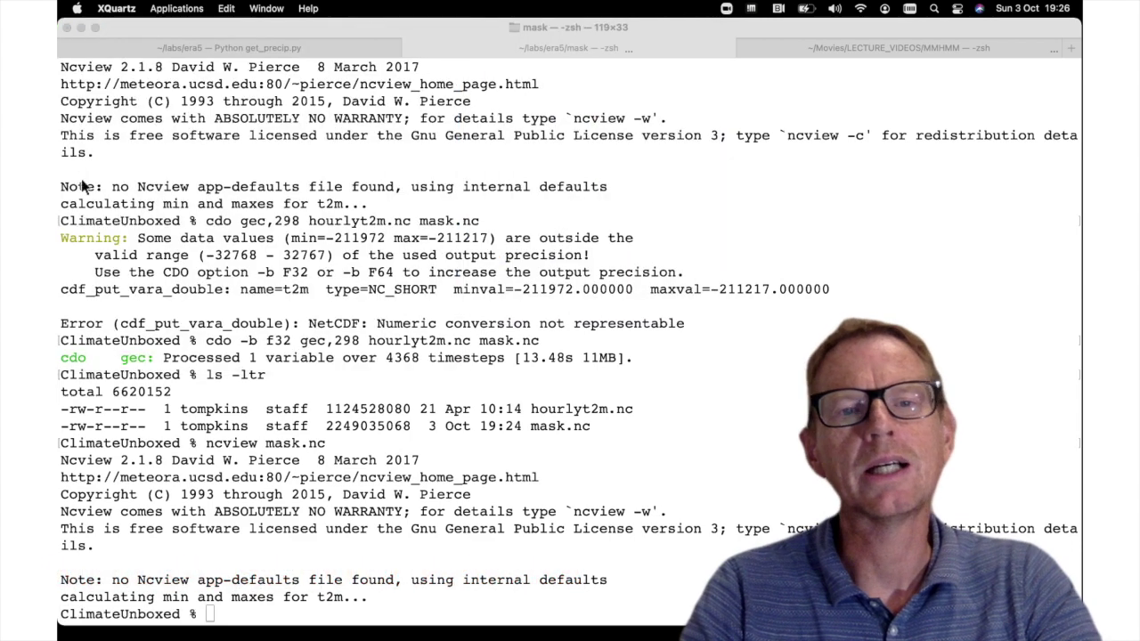
- Run cdo monsum mask.nc monsum_hr.nc to sum the hourly mask by month
{"action": "left_click", "coordinate": [287, 341]}
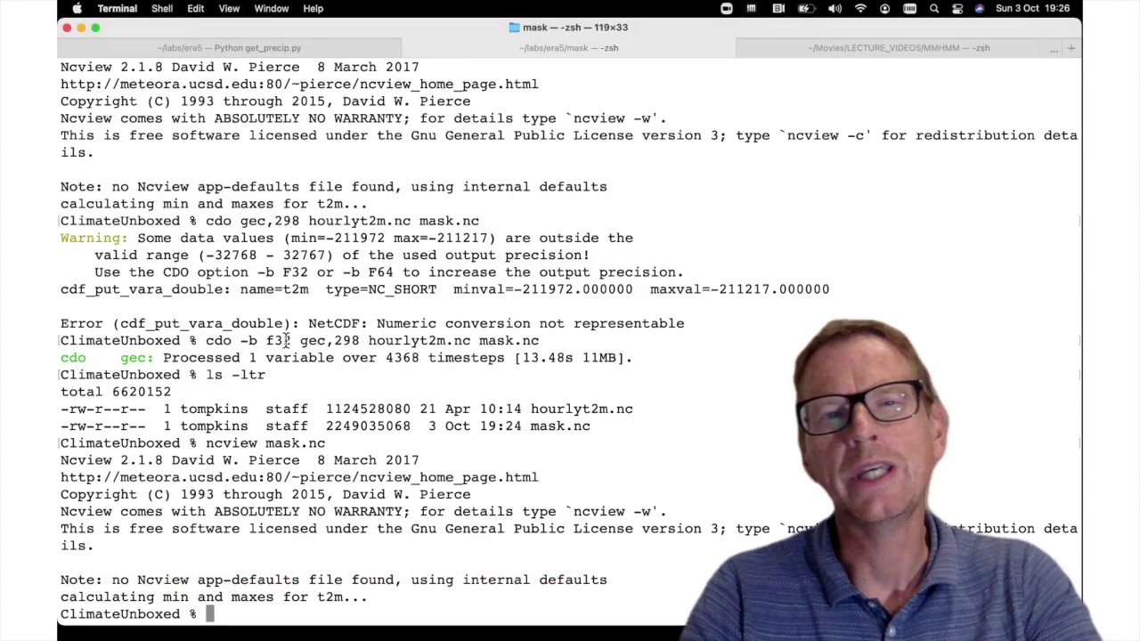
{"action": "type", "text": "cdo "}
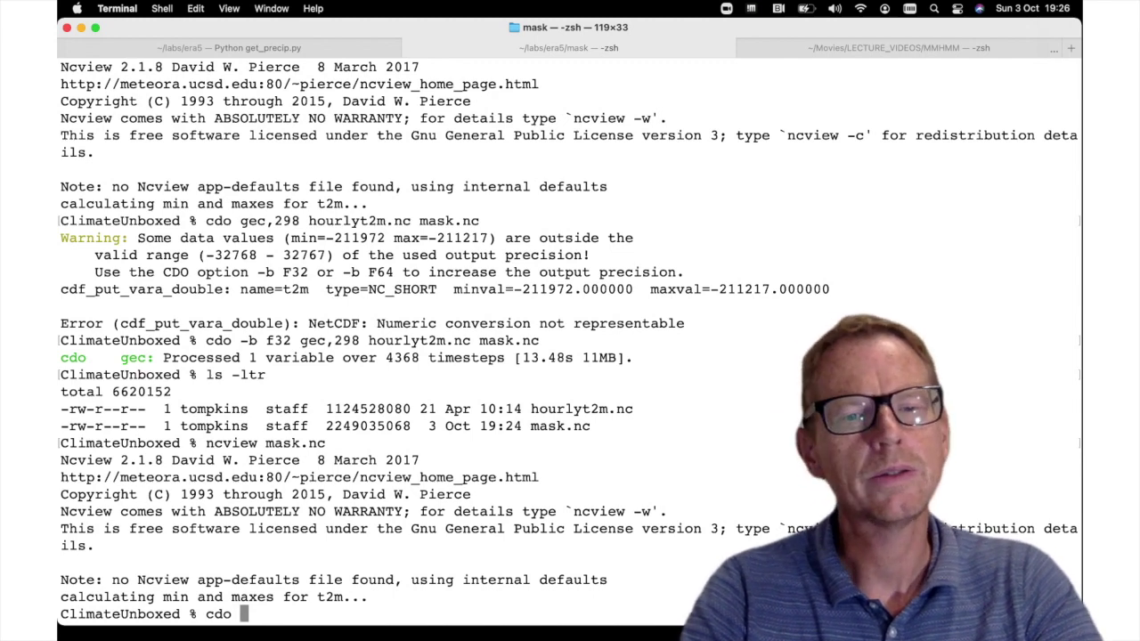
{"action": "type", "text": "monsum"}
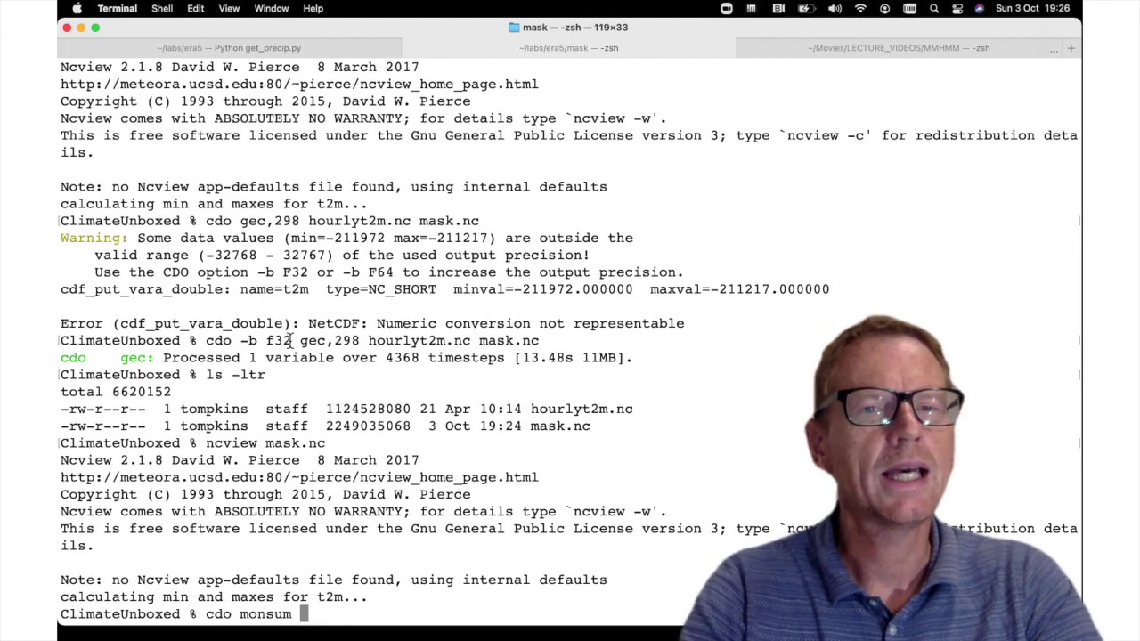
{"action": "type", "text": "mask.nc "}
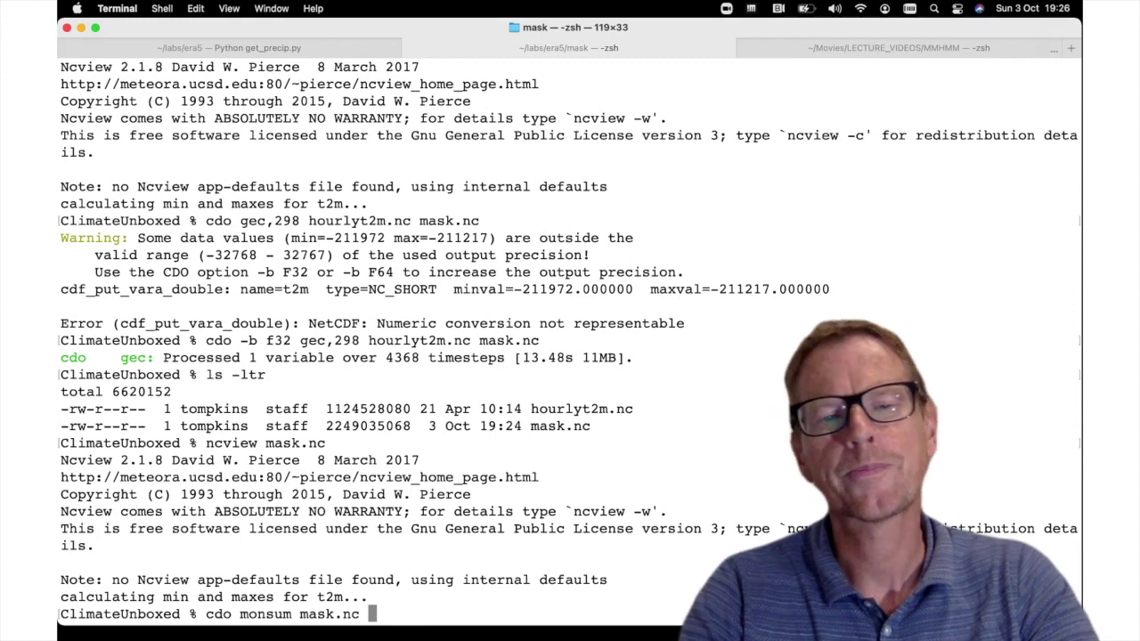
{"action": "type", "text": "mas"}
{"action": "key", "text": "BackSpace"}
{"action": "key", "text": "BackSpace"}
{"action": "key", "text": "BackSpace"}
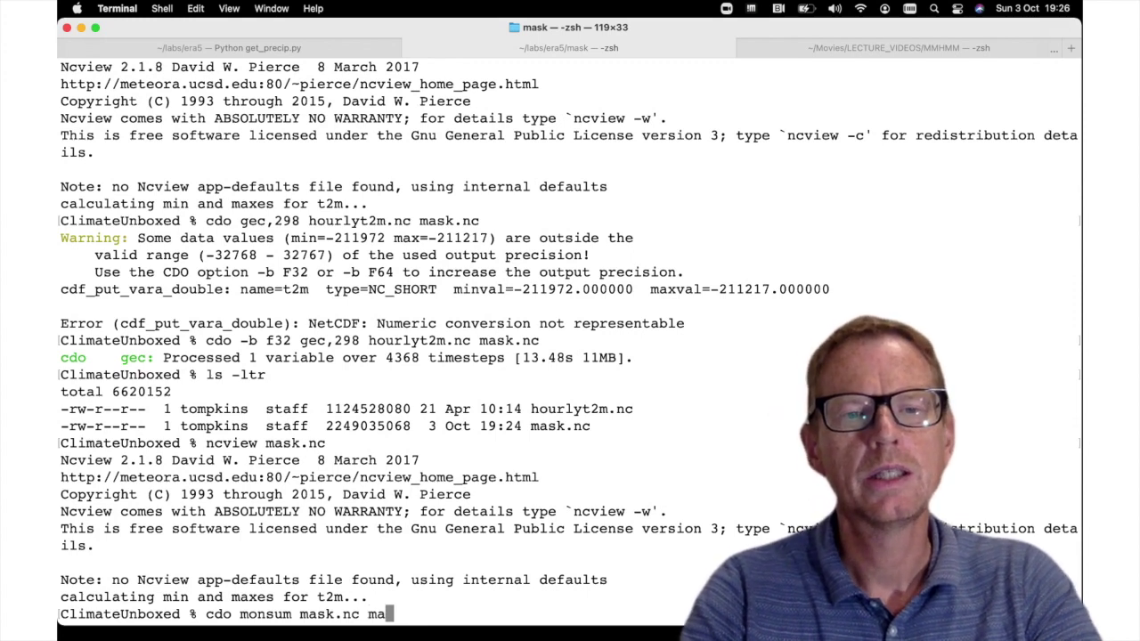
{"action": "type", "text": "monsum."}
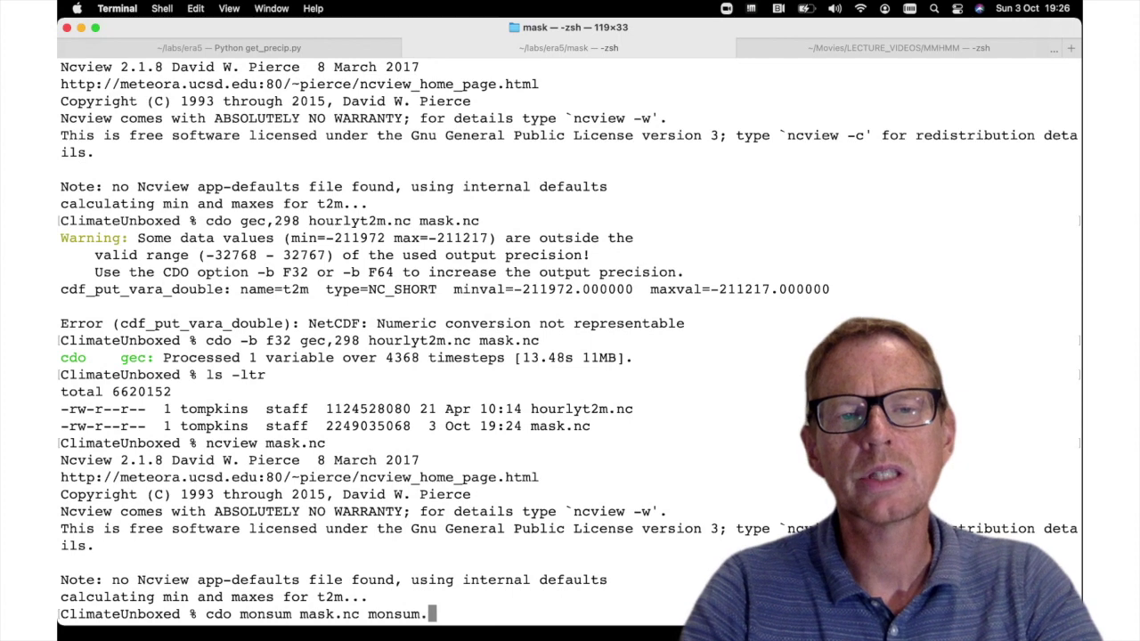
{"action": "key", "text": "BackSpace"}
{"action": "type", "text": "_"}
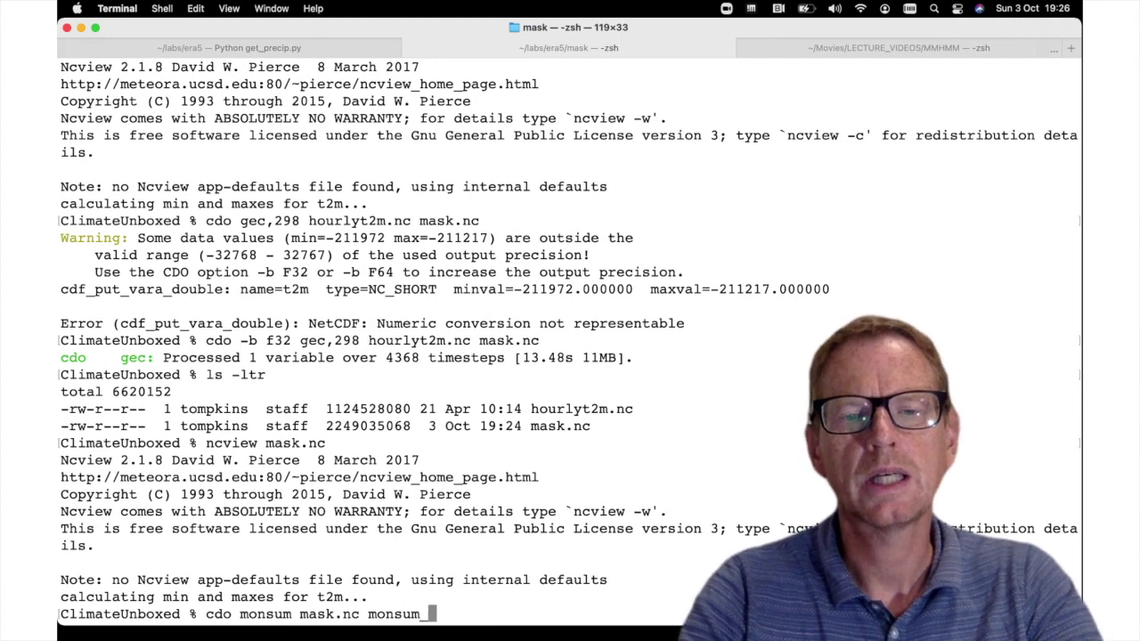
{"action": "type", "text": "hr.nc"}
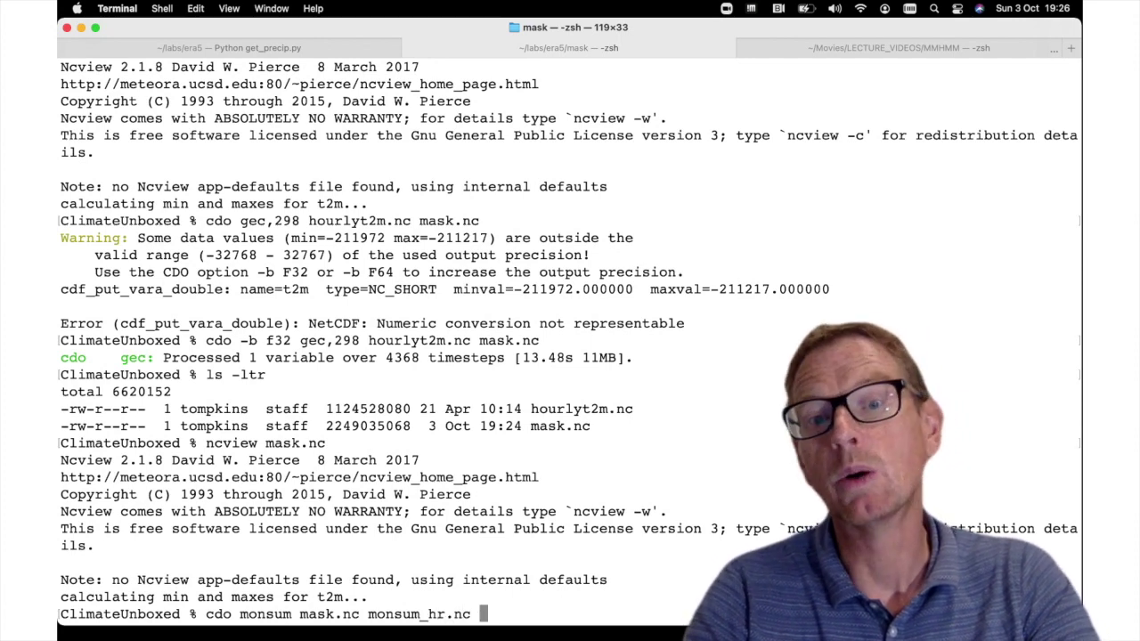
{"action": "key", "text": "Return"}
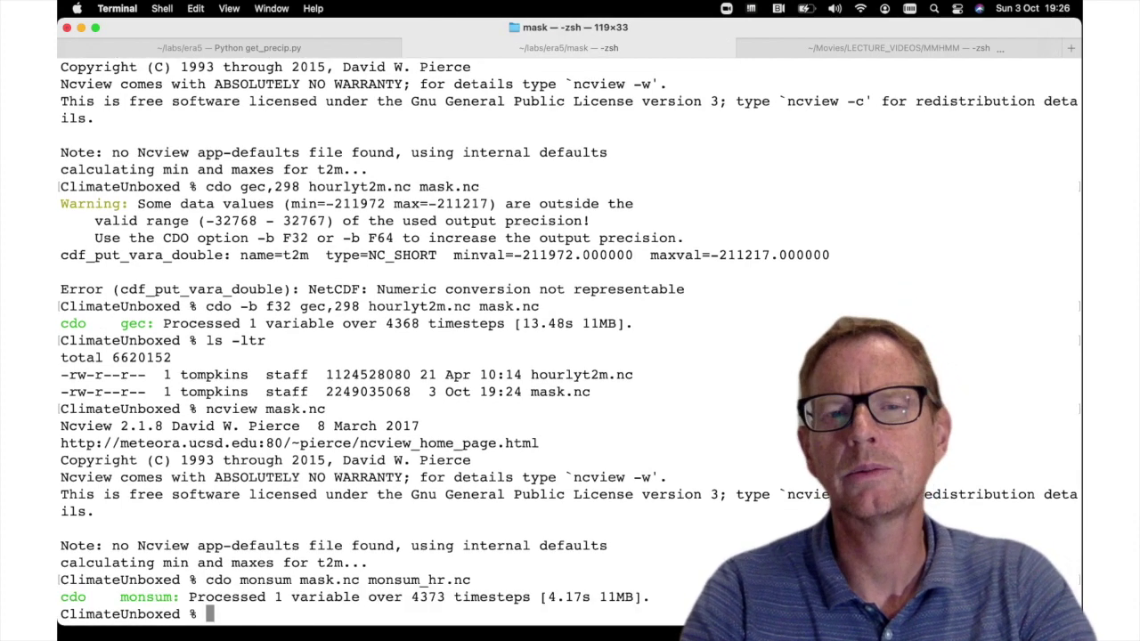
- List files to confirm monsum_hr.nc (3093924 bytes) and open it in ncview
{"action": "type", "text": "ls -ltr"}
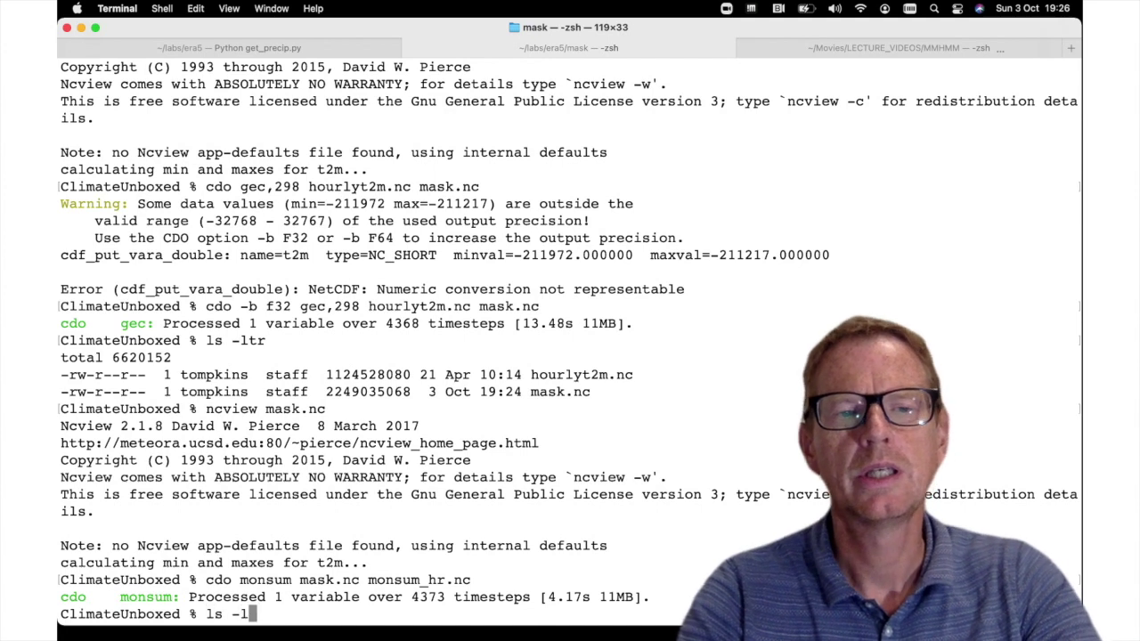
{"action": "key", "text": "Return"}
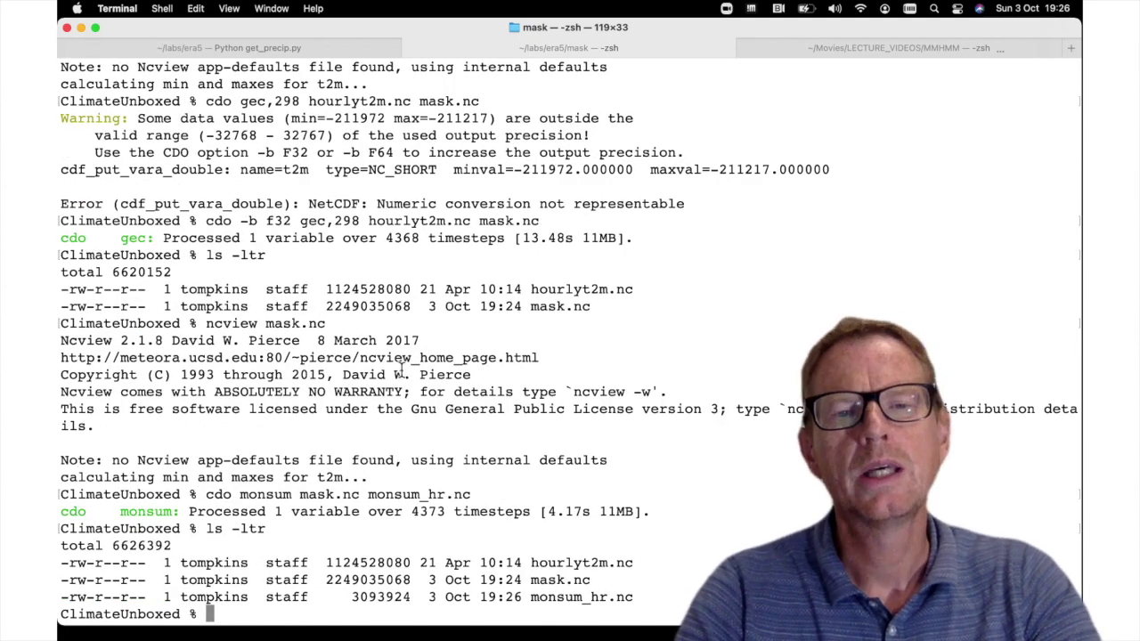
{"action": "double_click", "coordinate": [559, 597]}
{"action": "key", "text": "ctrl+c"}
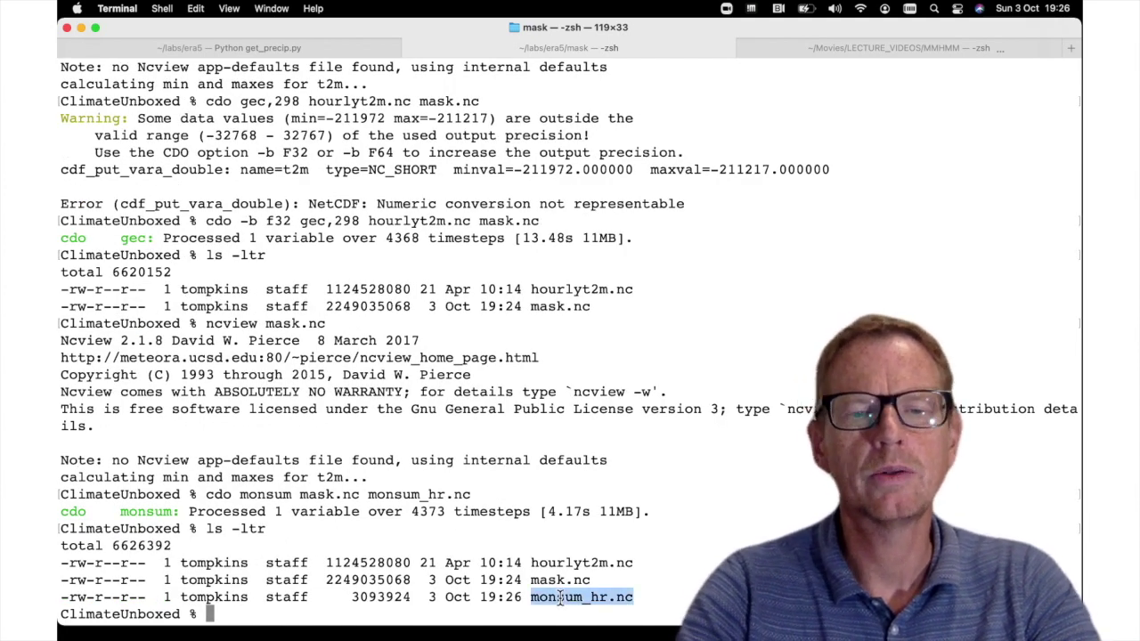
{"action": "type", "text": "ncview"}
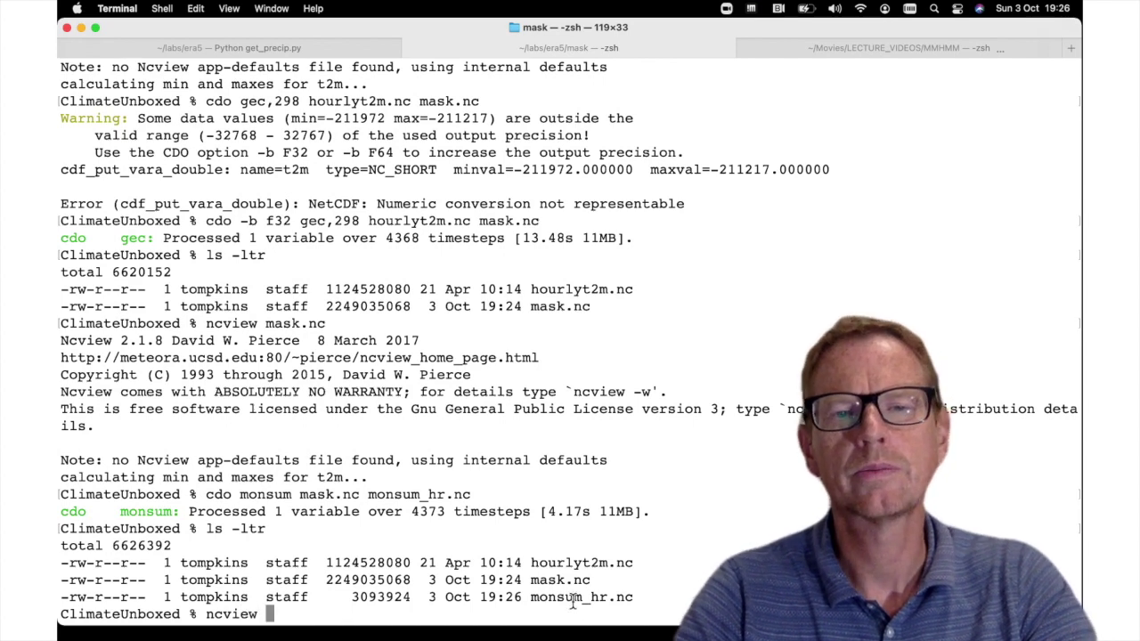
{"action": "double_click", "coordinate": [573, 598]}
{"action": "middle_click", "coordinate": [571, 601]}
{"action": "key", "text": "Return"}
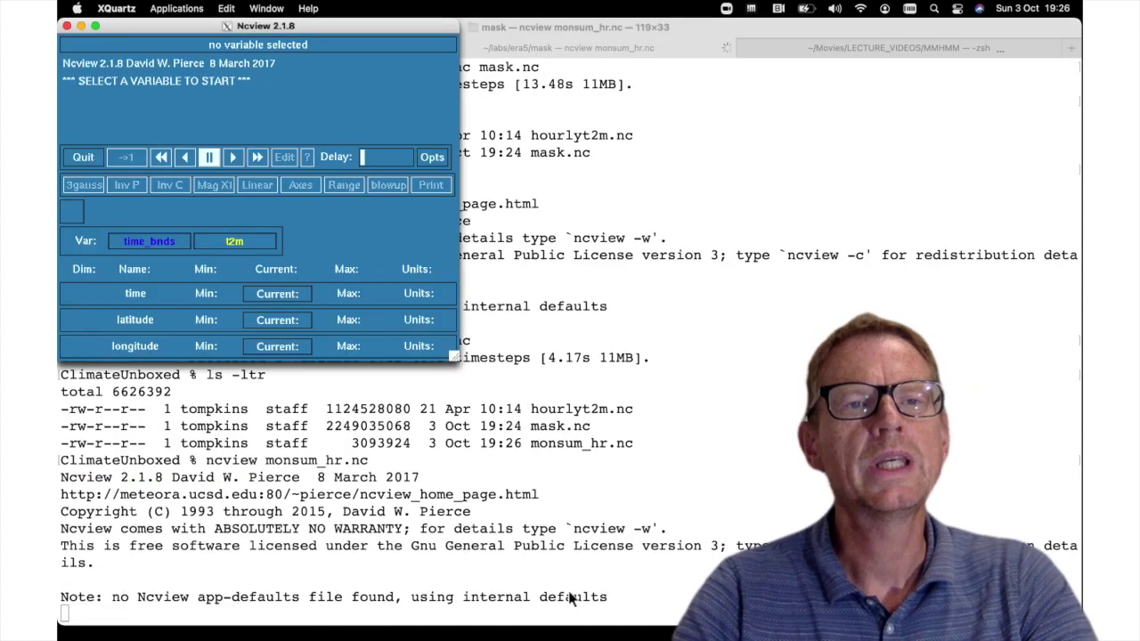
- Display the t2m monthly count for January 2020 (0–744) with the ssec colour map
{"action": "left_click", "coordinate": [236, 247]}
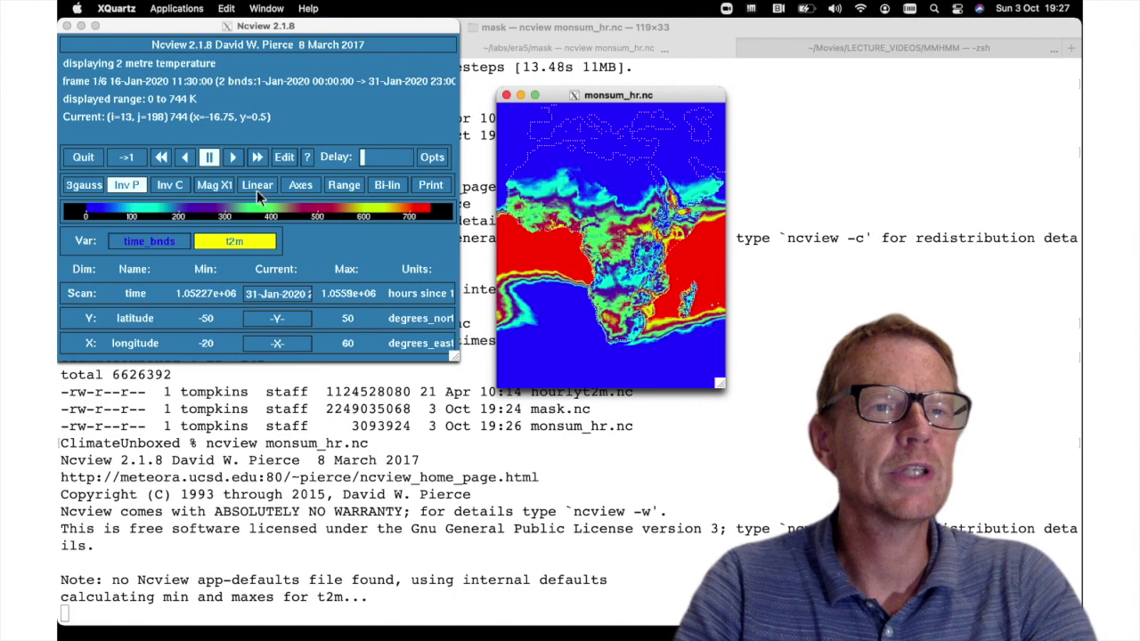
{"action": "left_click", "coordinate": [87, 187]}
{"action": "left_click", "coordinate": [86, 187]}
{"action": "left_click", "coordinate": [87, 187]}
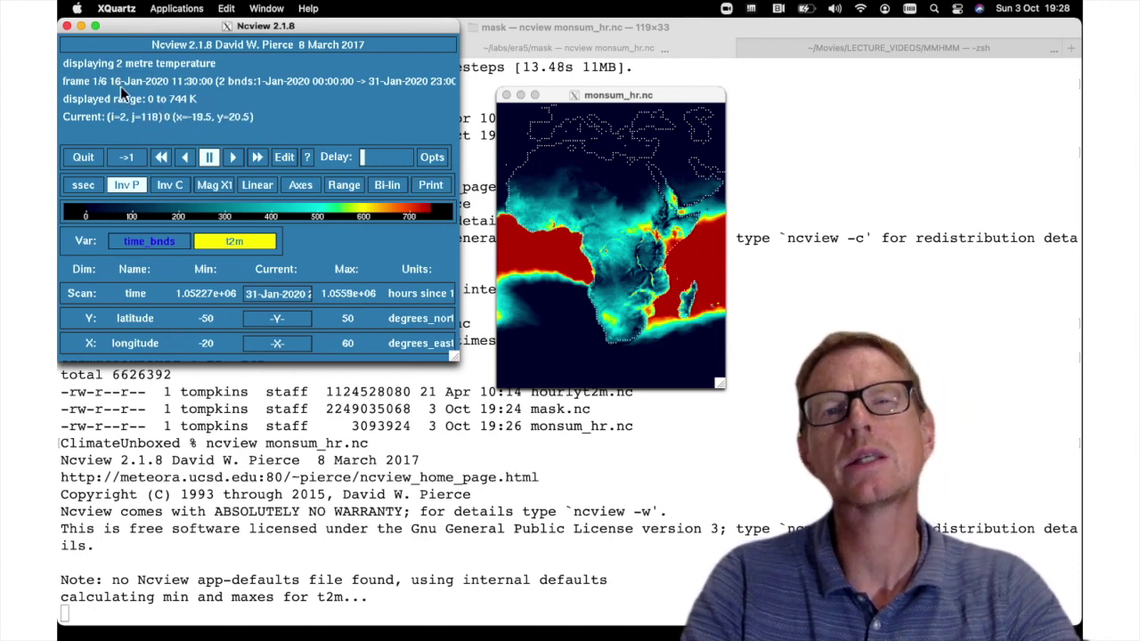
- Step the monthly count map forward from February to June 2020, frame 6/6
{"action": "left_click", "coordinate": [232, 156]}
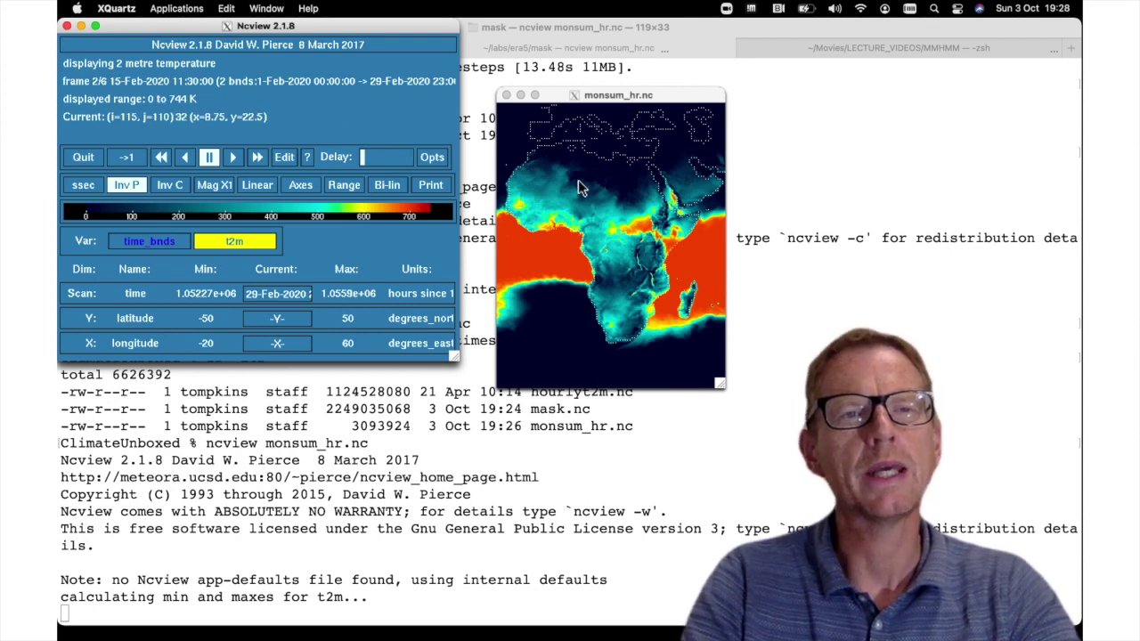
{"action": "left_click", "coordinate": [236, 155]}
{"action": "left_click", "coordinate": [236, 155]}
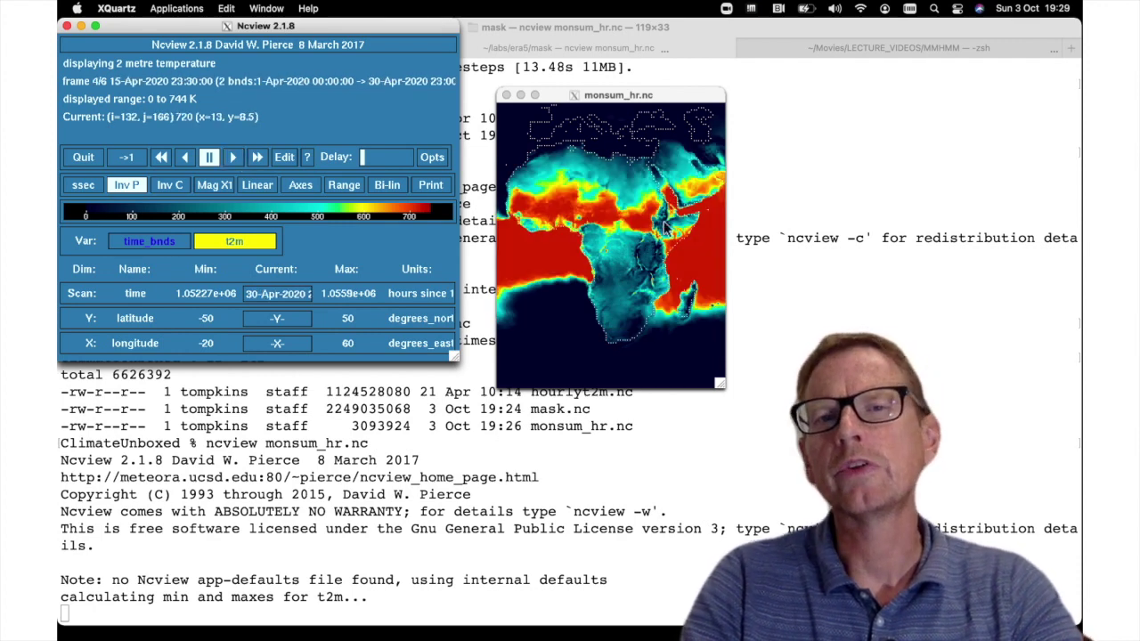
{"action": "left_click", "coordinate": [235, 156]}
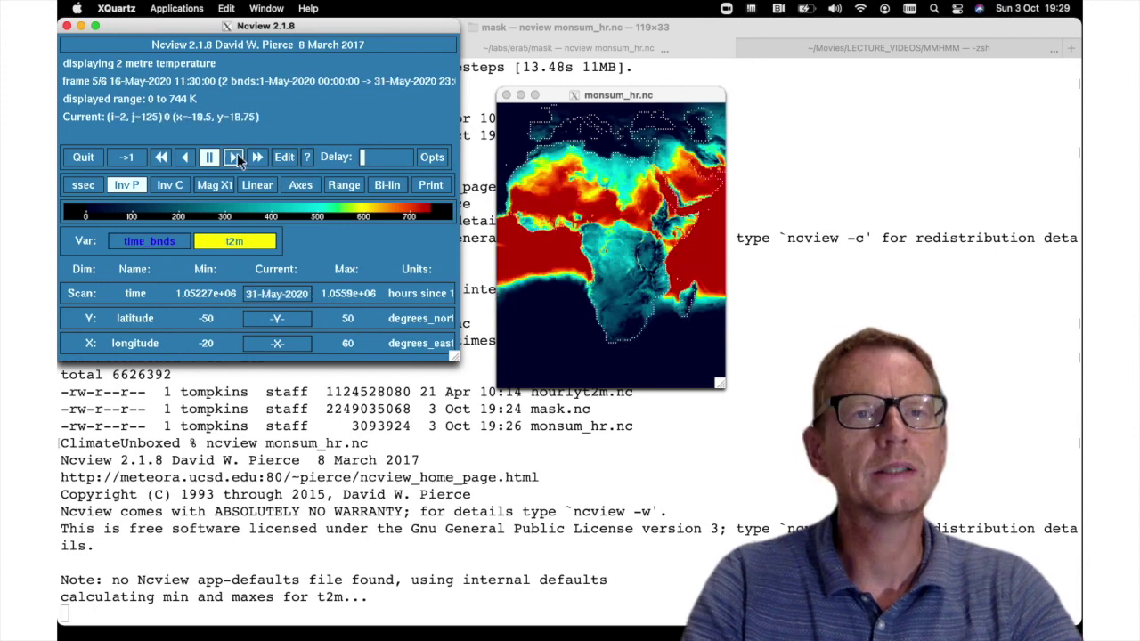
{"action": "left_click", "coordinate": [235, 157]}
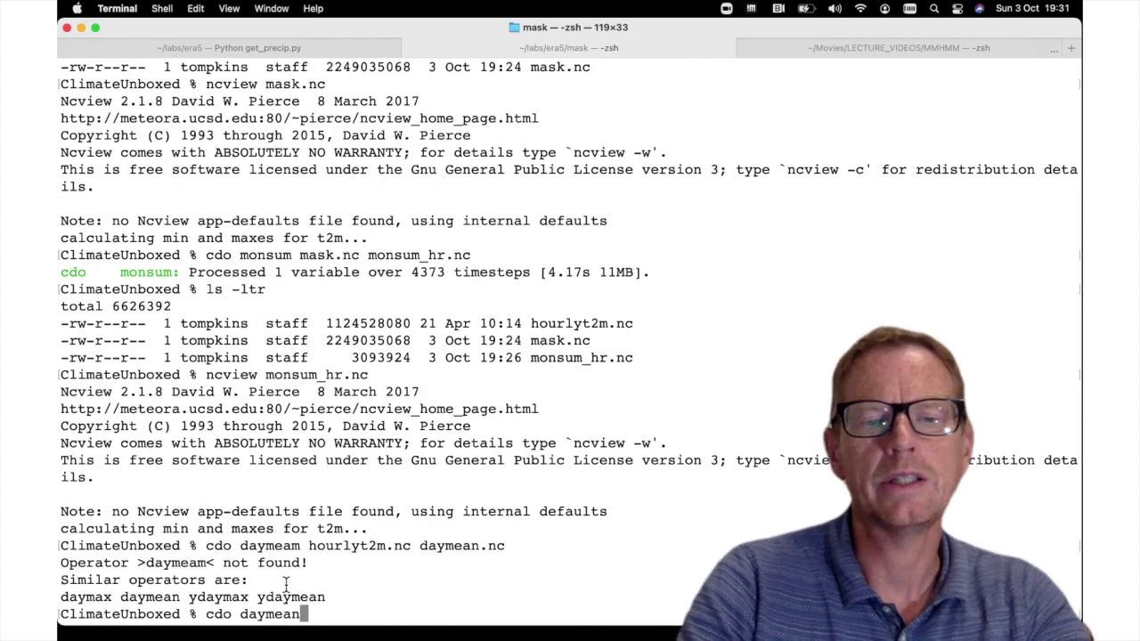
- Compute daily means of hourlyt2m.nc into daymean.nc and confirm it with ls -ltr
{"action": "type", "text": "hourlyt2m.nc "}
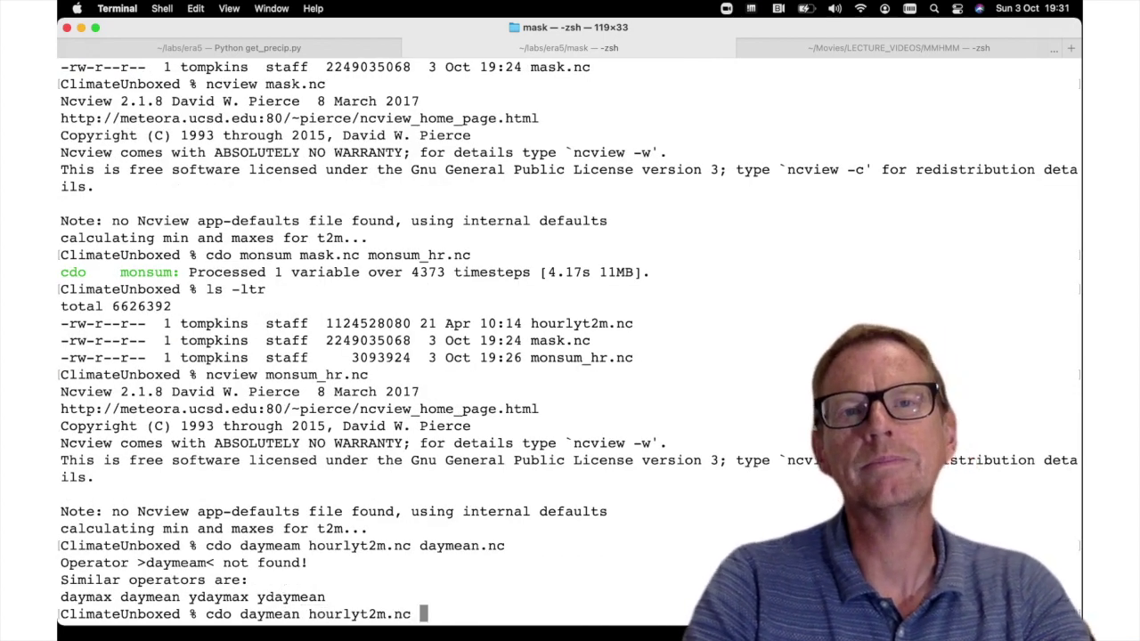
{"action": "type", "text": "daymean"}
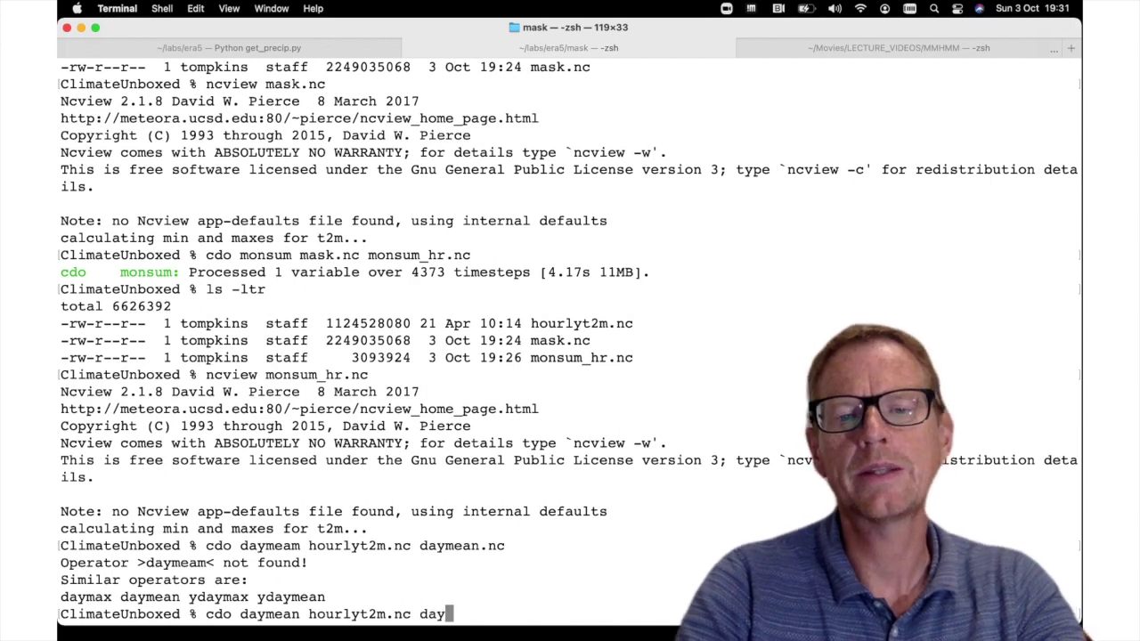
{"action": "type", "text": ".nc"}
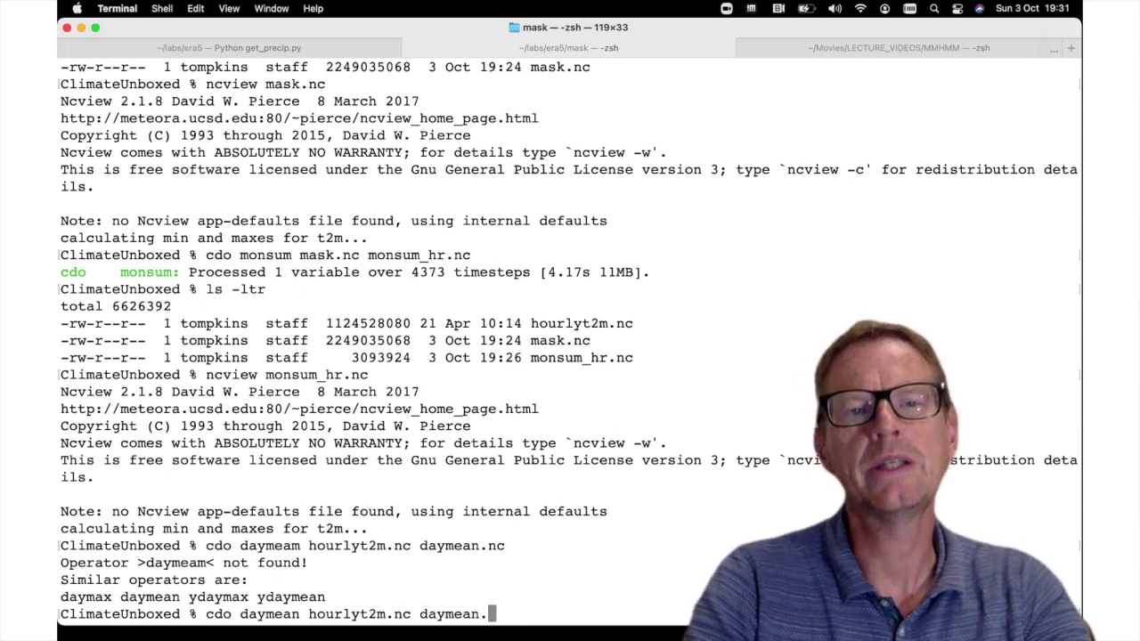
{"action": "key", "text": "Return"}
{"action": "type", "text": "ls -ltr"}
{"action": "key", "text": "Return"}
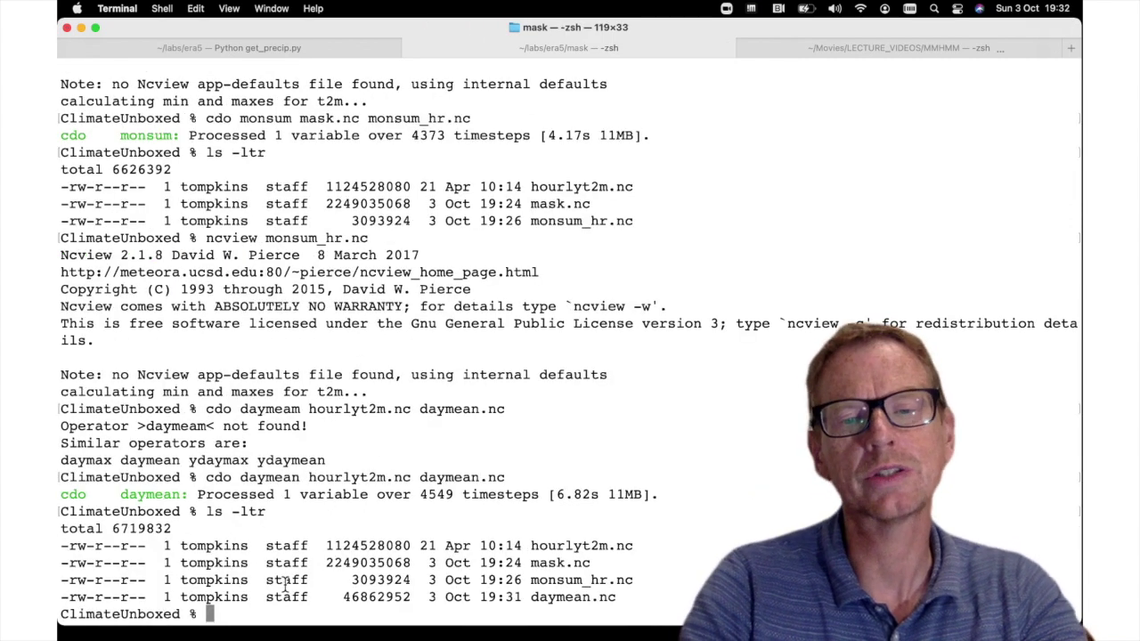
- Run cdo gec,298 daymean.nc mask.nc to flag days at or above 298 K
{"action": "type", "text": "cdo m"}
{"action": "key", "text": "BackSpace"}
{"action": "type", "text": "gec,298 "}
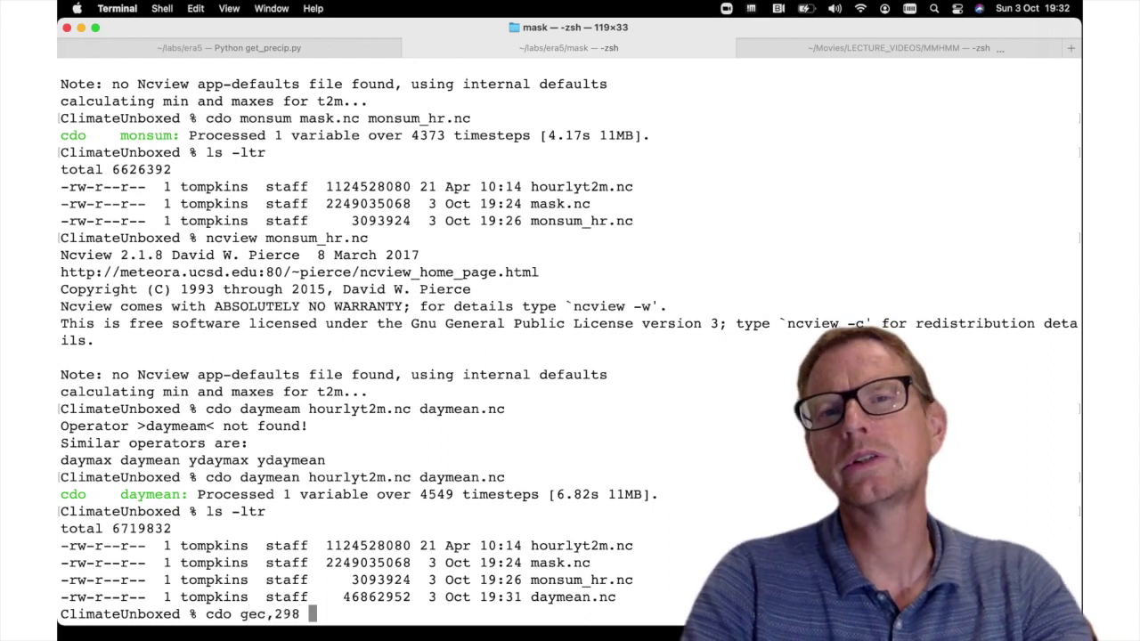
{"action": "type", "text": "daymean.nc"}
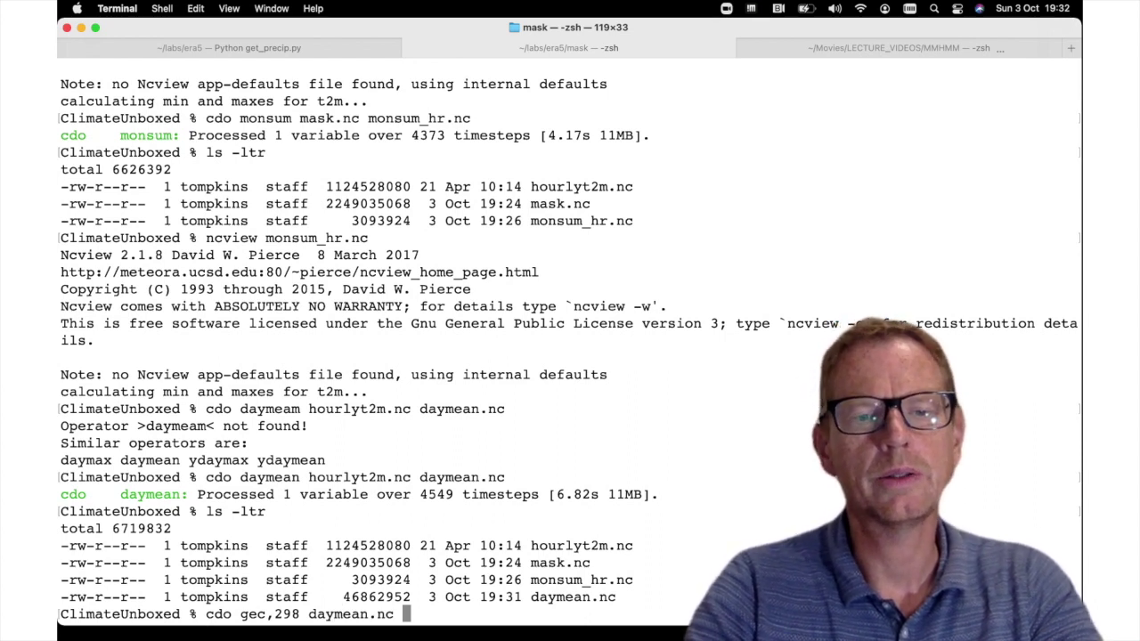
{"action": "type", "text": "mask.nc"}
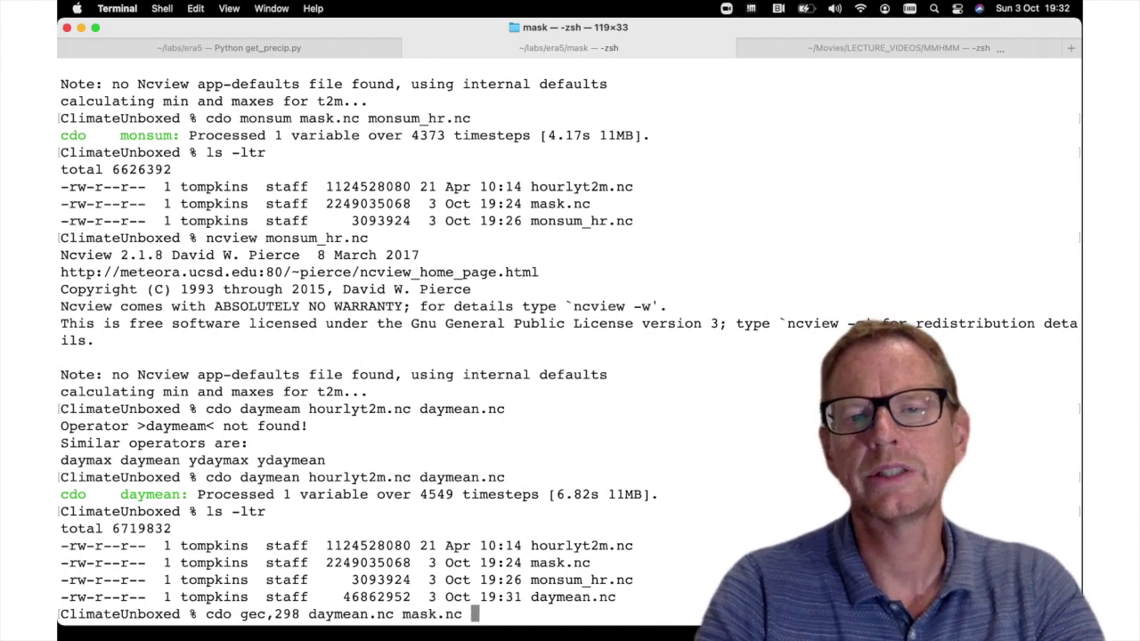
{"action": "key", "text": "Return"}
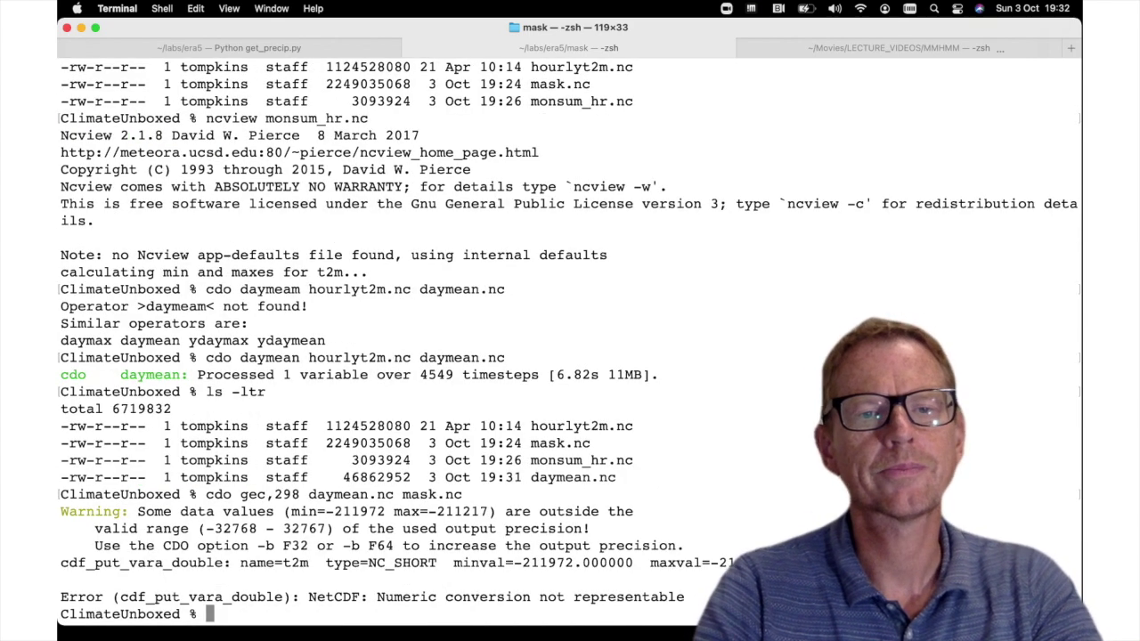
- Rerun the daily threshold command with -b f32 for 32-bit float output
{"action": "key", "text": "Up"}
{"action": "key", "text": "Left"}
{"action": "key", "text": "Left"}
{"action": "key", "text": "Left"}
{"action": "key", "text": "Left"}
{"action": "key", "text": "Left"}
{"action": "key", "text": "Left"}
{"action": "key", "text": "Left"}
{"action": "key", "text": "Left"}
{"action": "key", "text": "Left"}
{"action": "key", "text": "Left"}
{"action": "key", "text": "Left"}
{"action": "key", "text": "Left"}
{"action": "key", "text": "Left"}
{"action": "key", "text": "Left"}
{"action": "key", "text": "Left"}
{"action": "key", "text": "Left"}
{"action": "key", "text": "Left"}
{"action": "key", "text": "Left"}
{"action": "key", "text": "Left"}
{"action": "key", "text": "Left"}
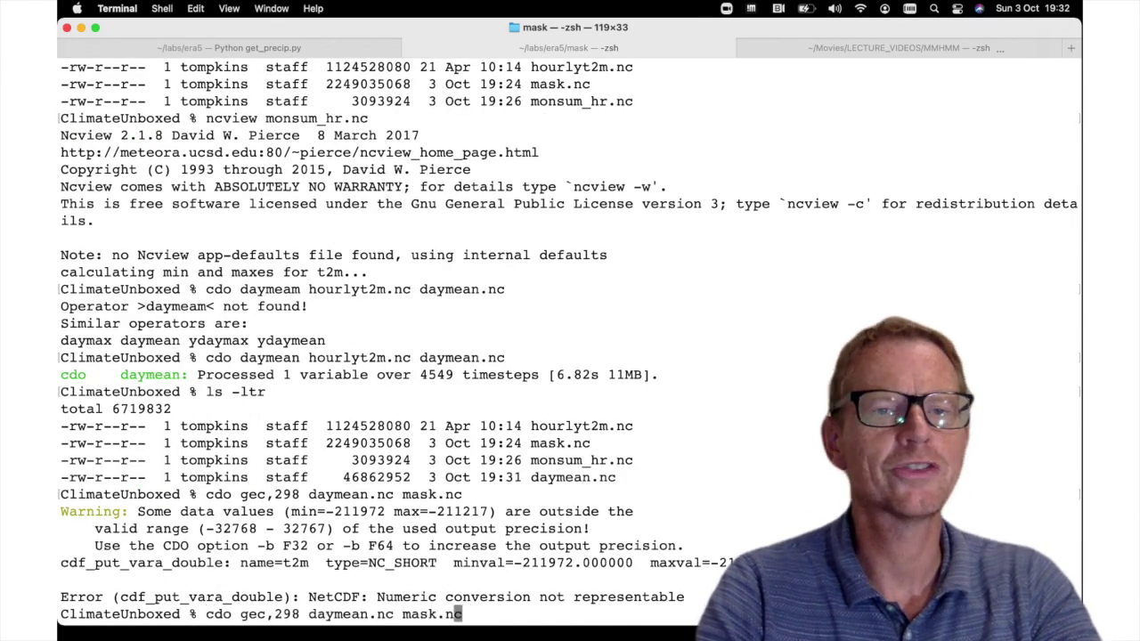
{"action": "type", "text": "-b f32"}
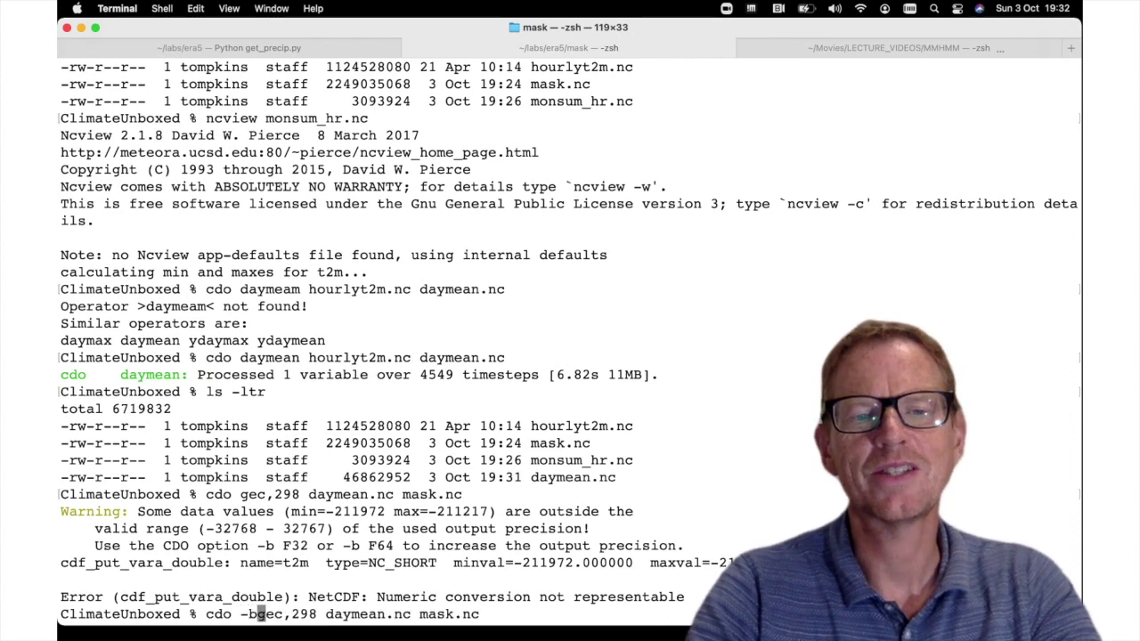
{"action": "key", "text": "Return"}
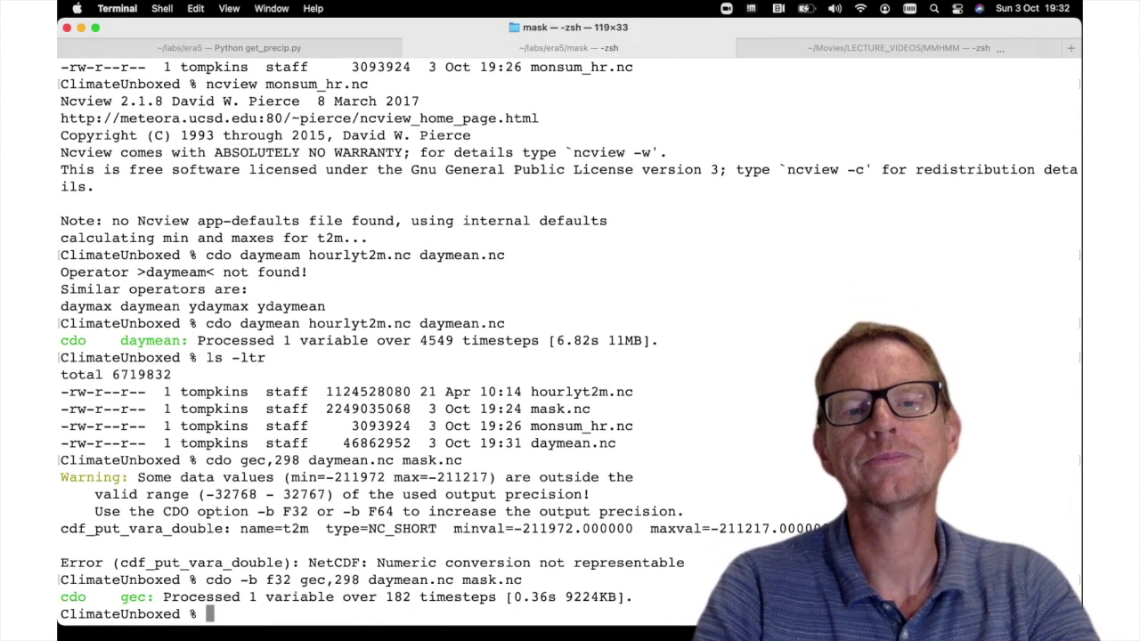
- Run cdo monsum mask.nc monsum.nc to count hot days per month
{"action": "type", "text": "cdo "}
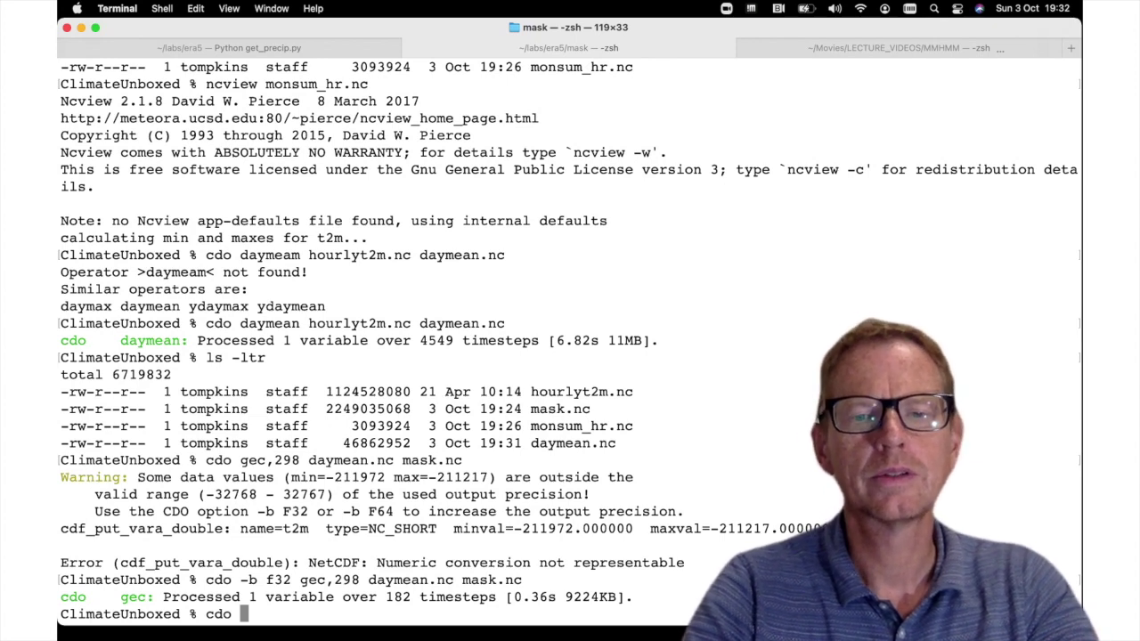
{"action": "type", "text": "monsum "}
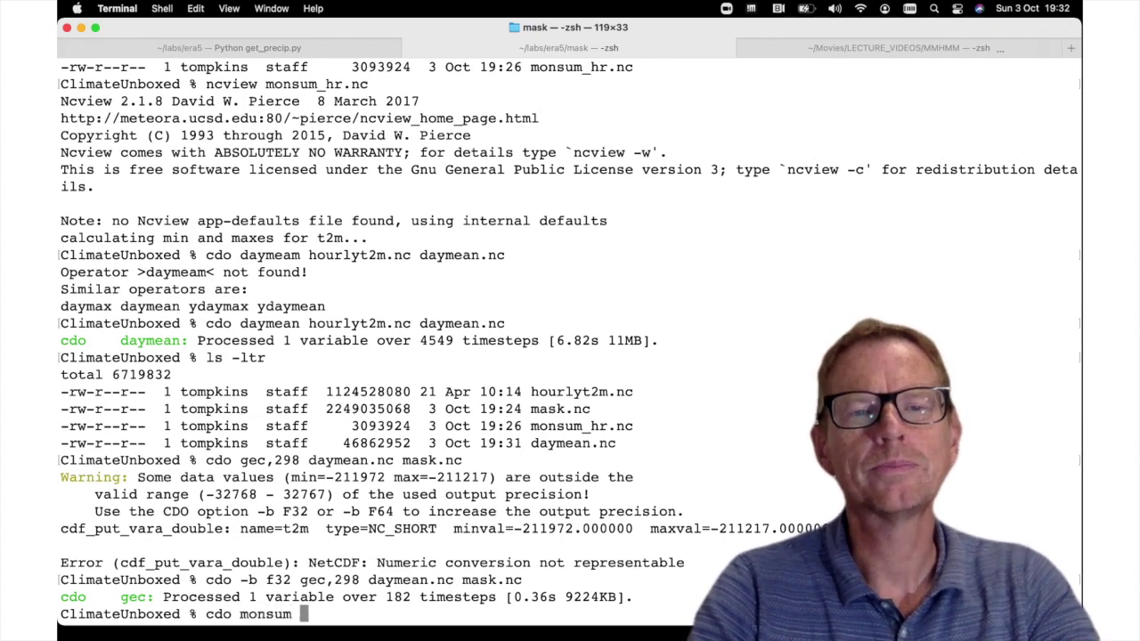
{"action": "type", "text": "ma"}
{"action": "key", "text": "Tab"}
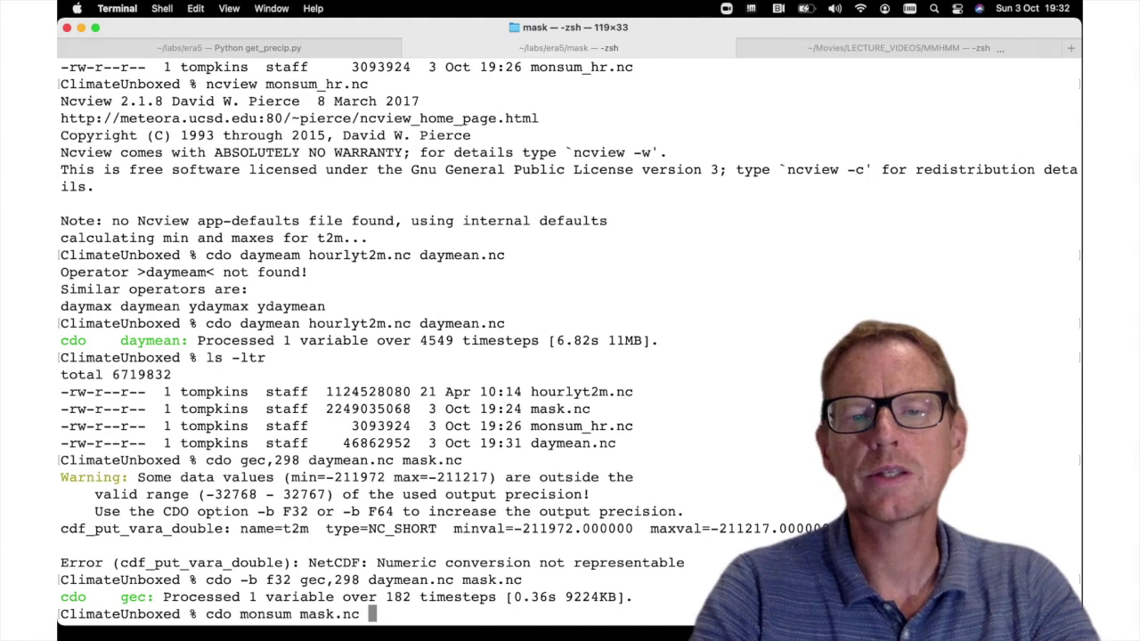
{"action": "type", "text": "monsum_"}
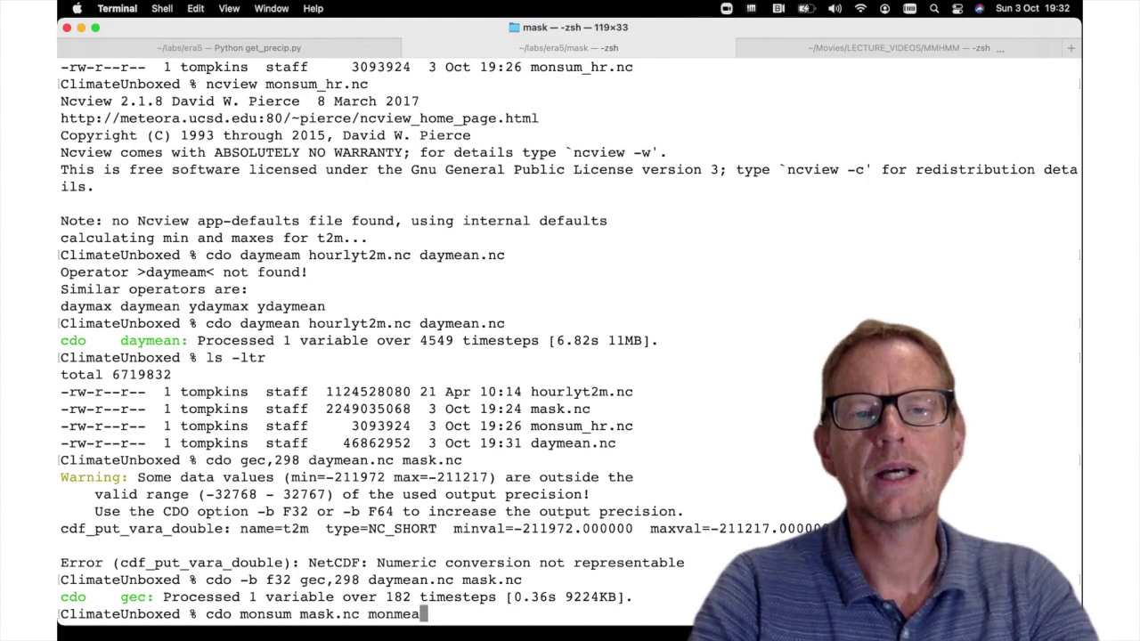
{"action": "key", "text": "BackSpace"}
{"action": "key", "text": "BackSpace"}
{"action": "key", "text": "BackSpace"}
{"action": "key", "text": "BackSpace"}
{"action": "type", "text": "sum.nc"}
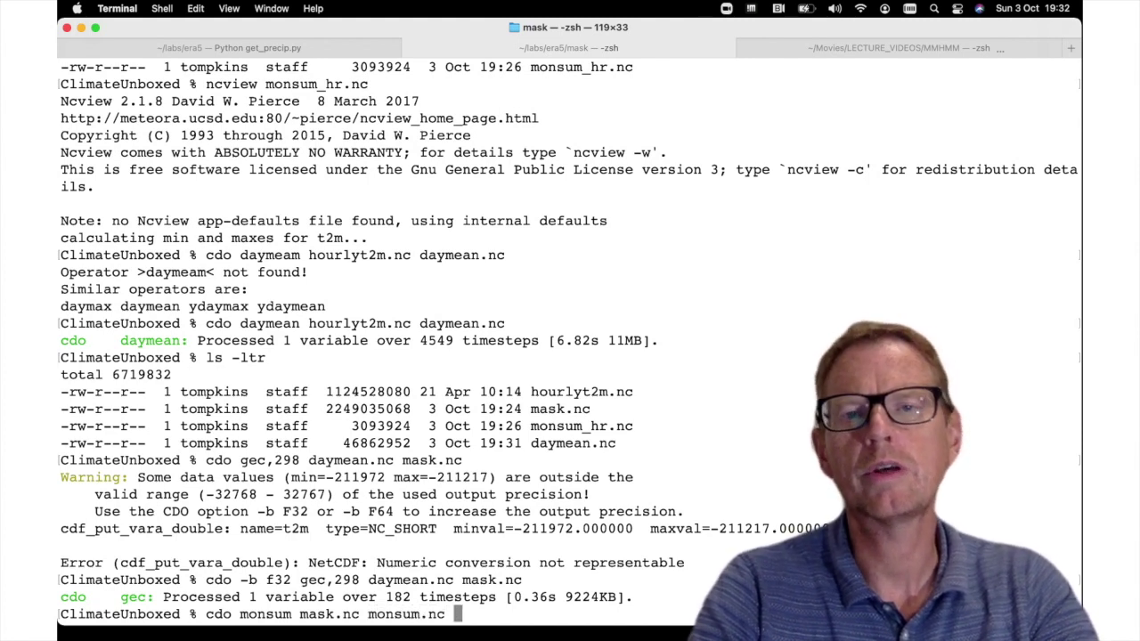
{"action": "key", "text": "Return"}
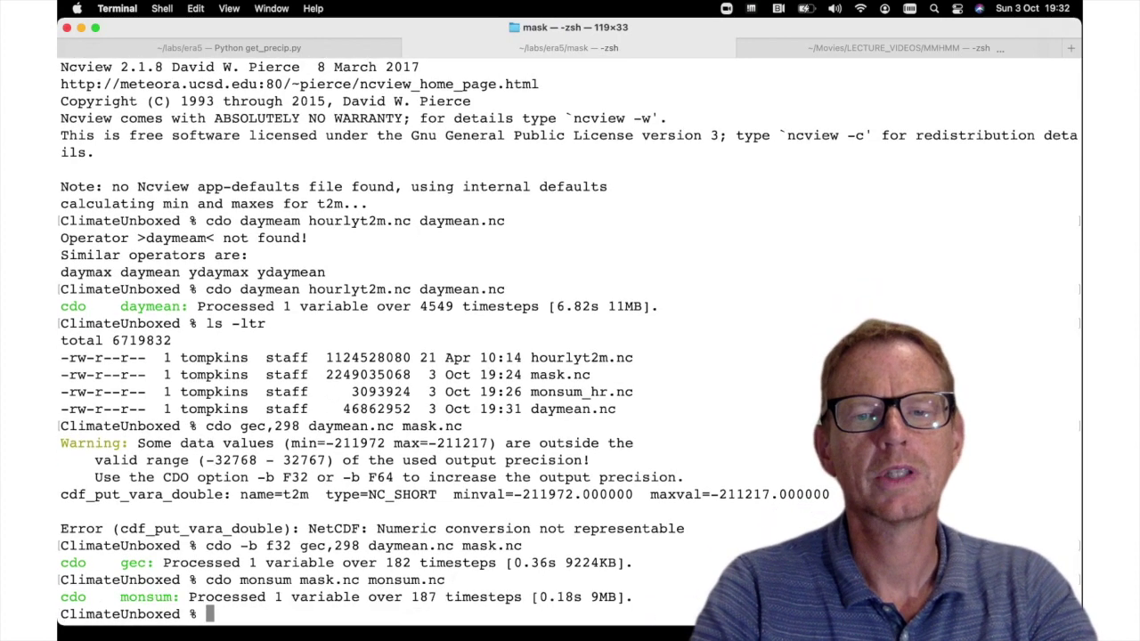
- Open monsum.nc in ncview
{"action": "type", "text": "ncview m"}
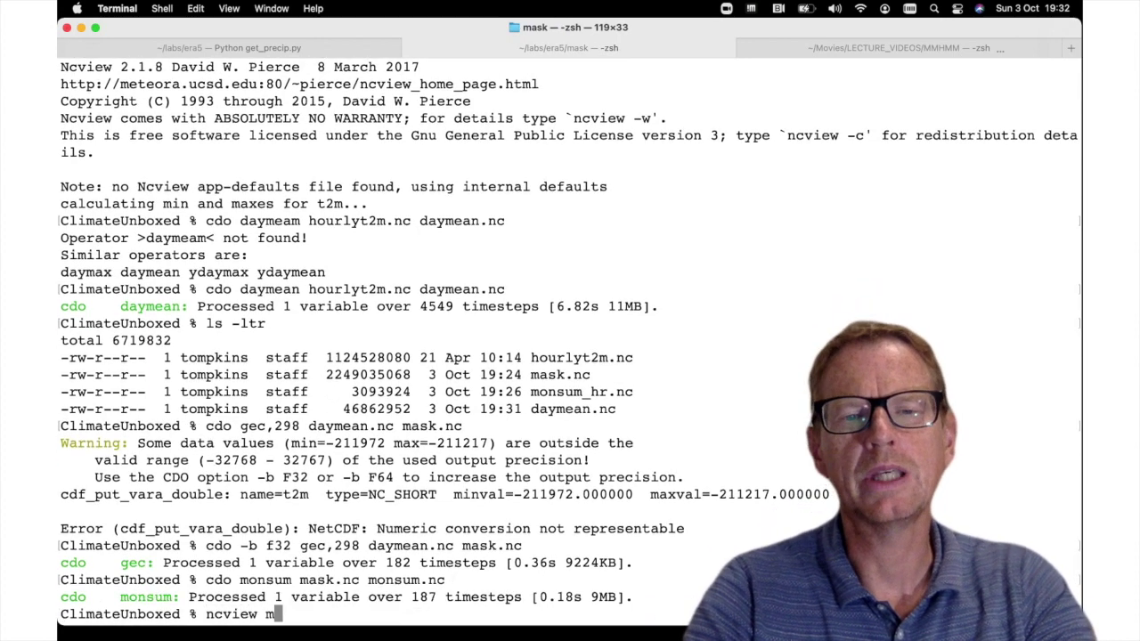
{"action": "type", "text": "onsum"}
{"action": "key", "text": "Tab"}
{"action": "type", "text": ".nc"}
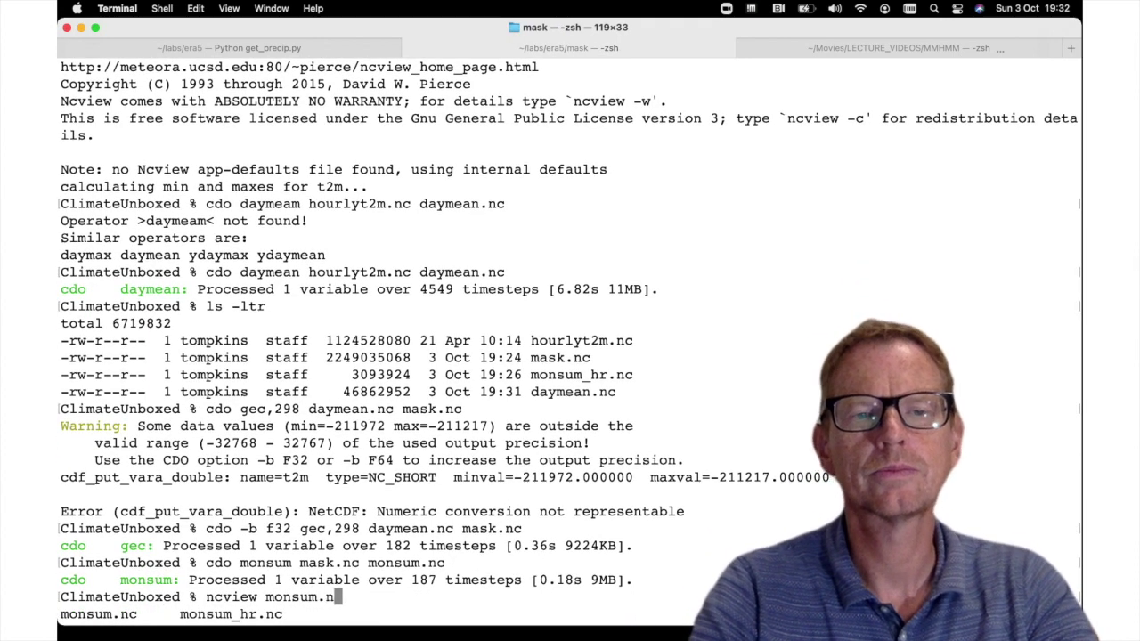
{"action": "key", "text": "Return"}
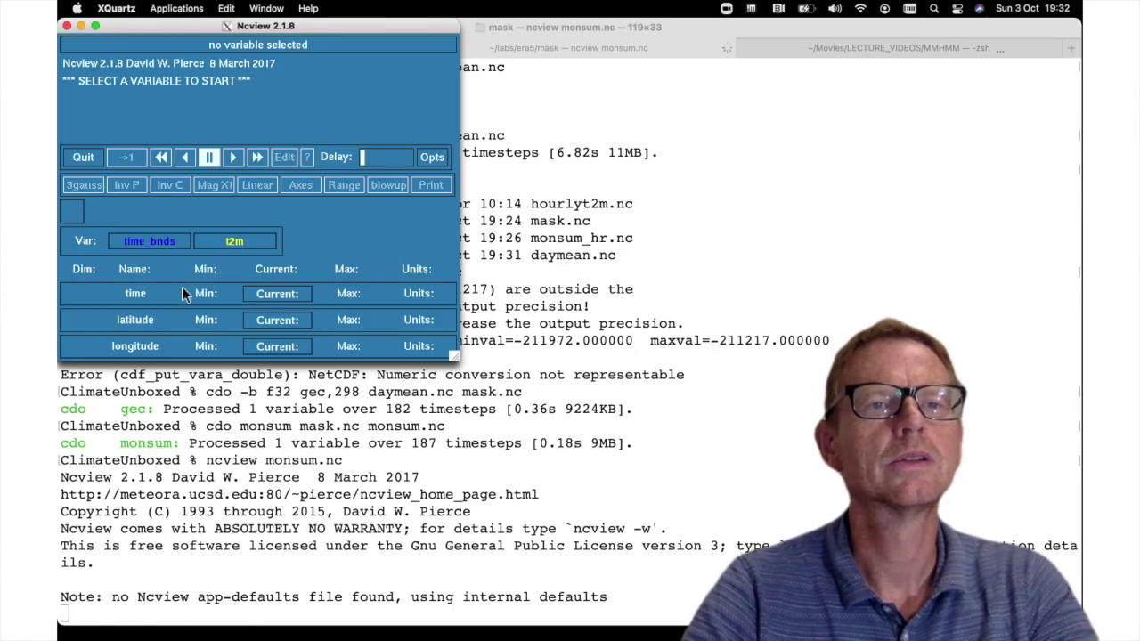
- Map monsum.nc's t2m hot-day counts (0–31) and animate slowly forward to February 2020
{"action": "left_click", "coordinate": [234, 242]}
{"action": "left_click_drag", "start_coordinate": [214, 373], "coordinate": [714, 96]}
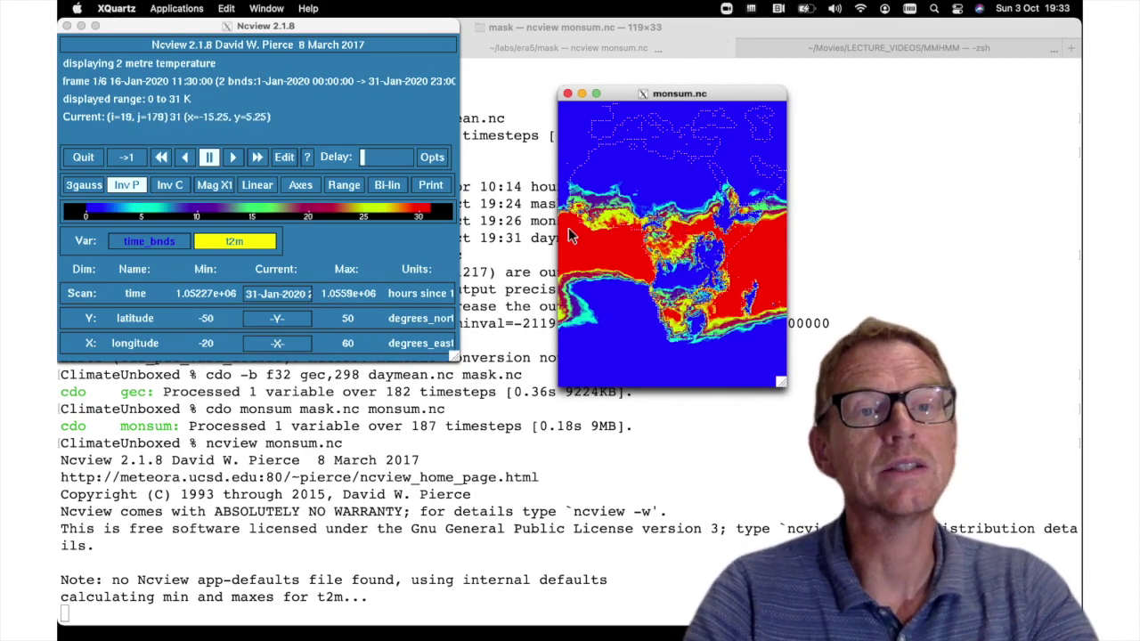
{"action": "left_click", "coordinate": [256, 158]}
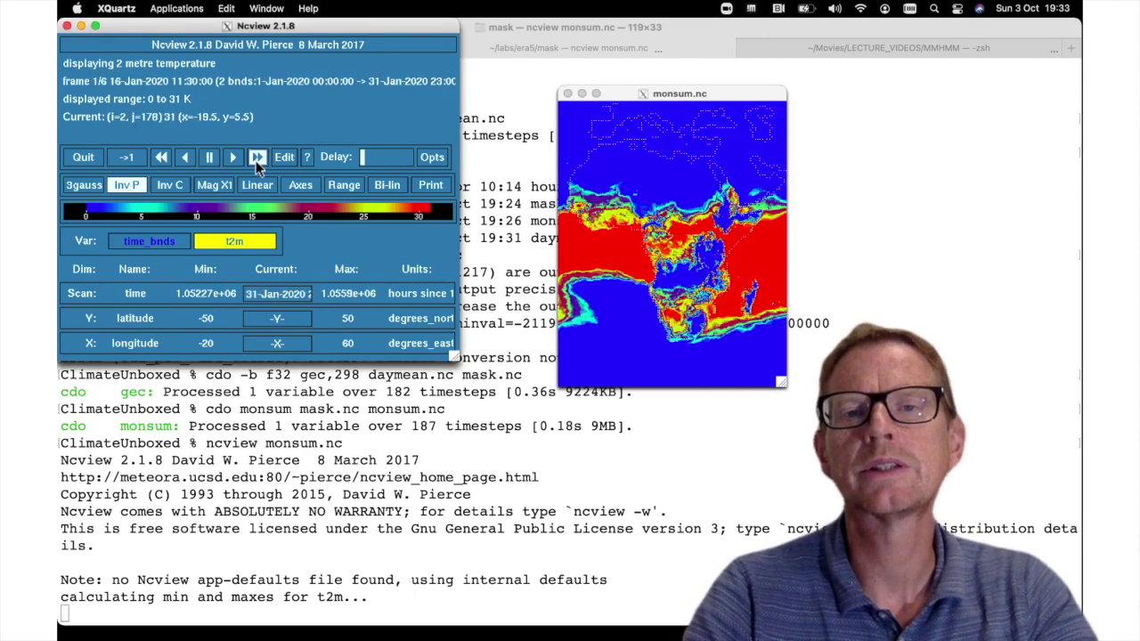
{"action": "left_click_drag", "start_coordinate": [365, 162], "coordinate": [395, 160]}
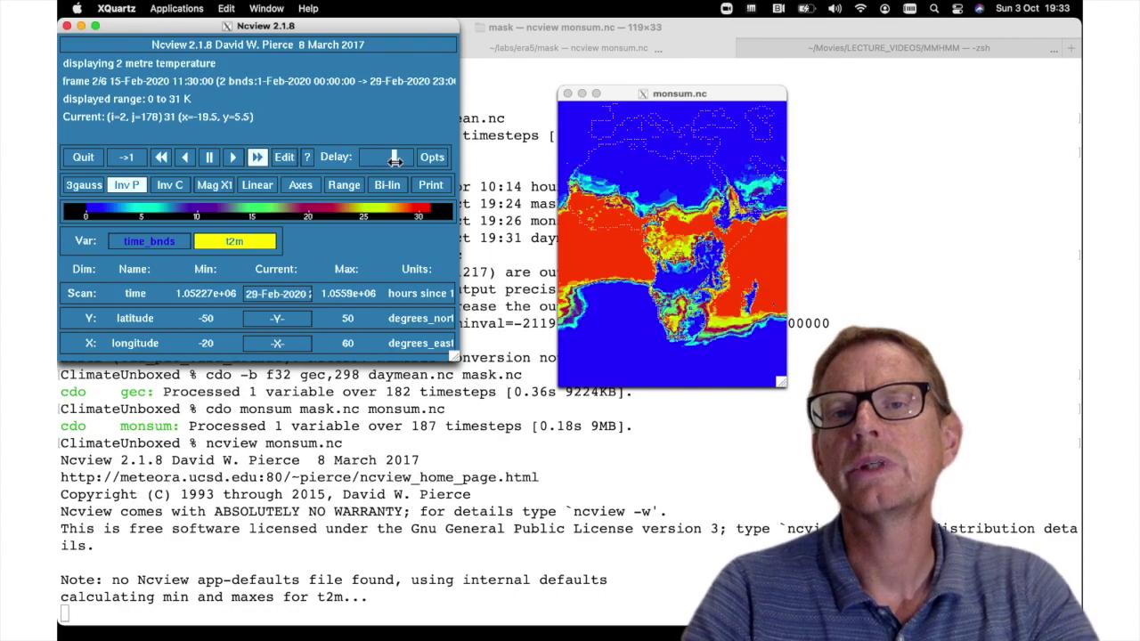